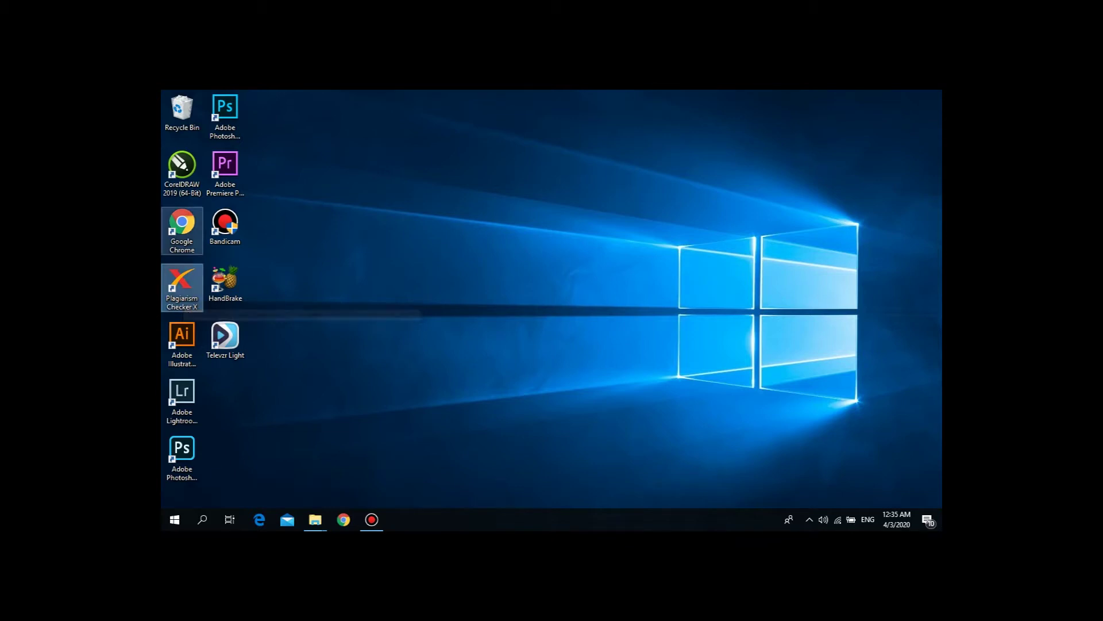
# Search Google for plagiarism checker x in Chrome, and close the browser once the results have been viewed.
pyautogui.doubleClick(181, 227)
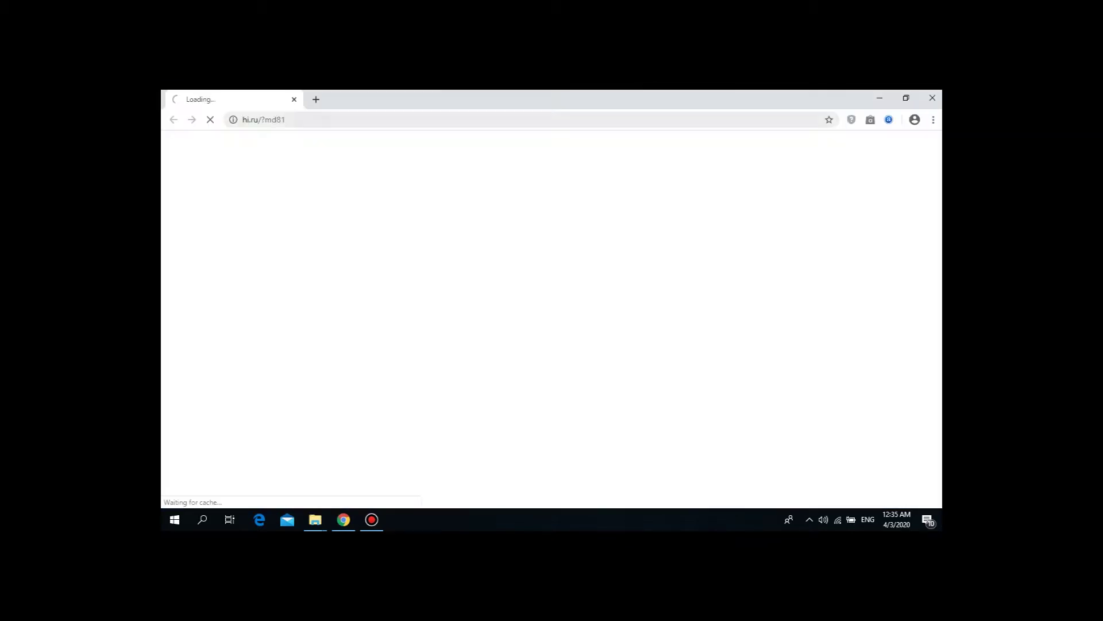
pyautogui.write('google.com')
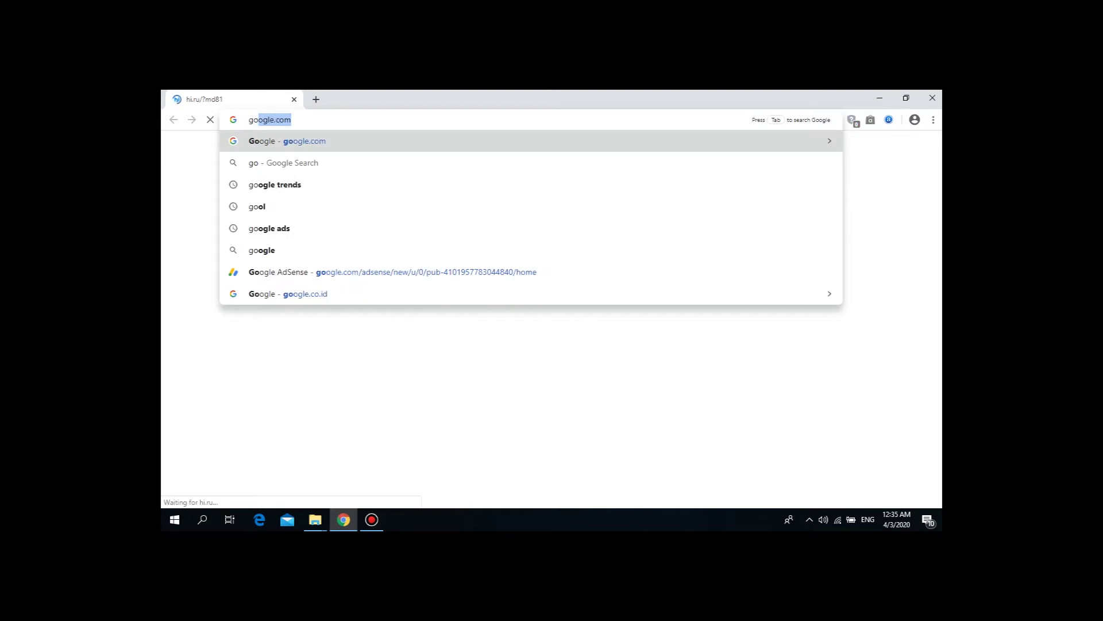
pyautogui.press('Return')
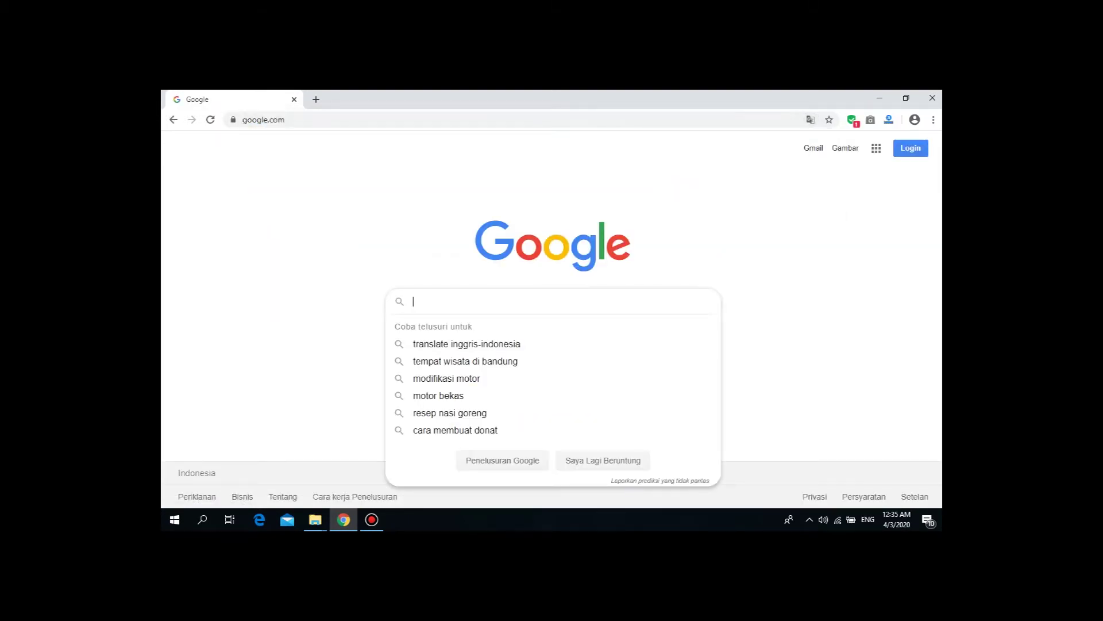
pyautogui.write('plagi')
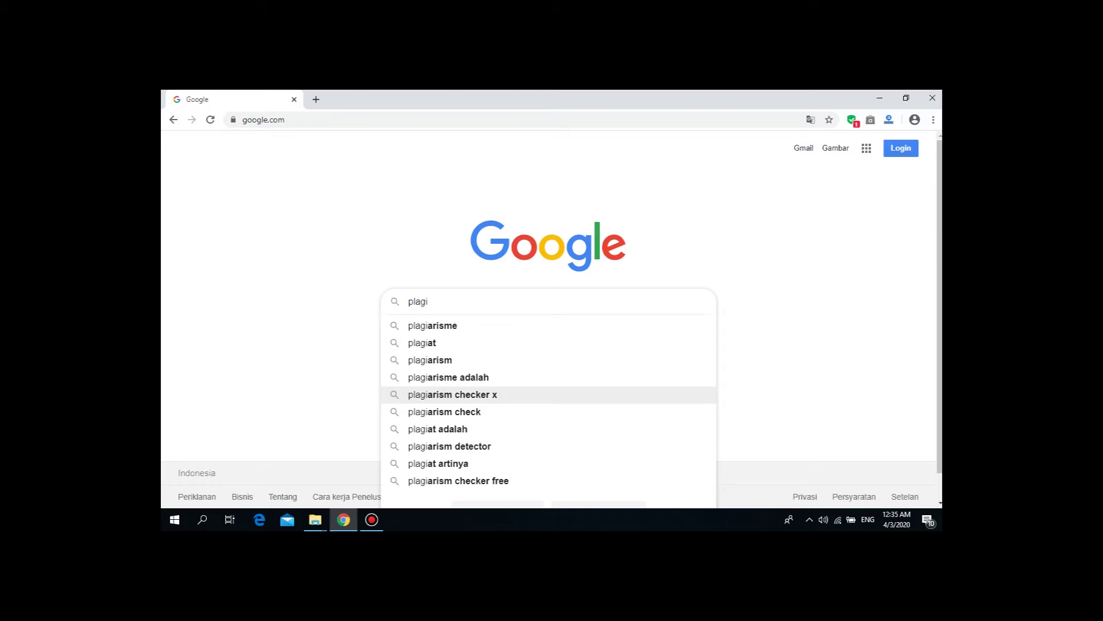
pyautogui.click(452, 394)
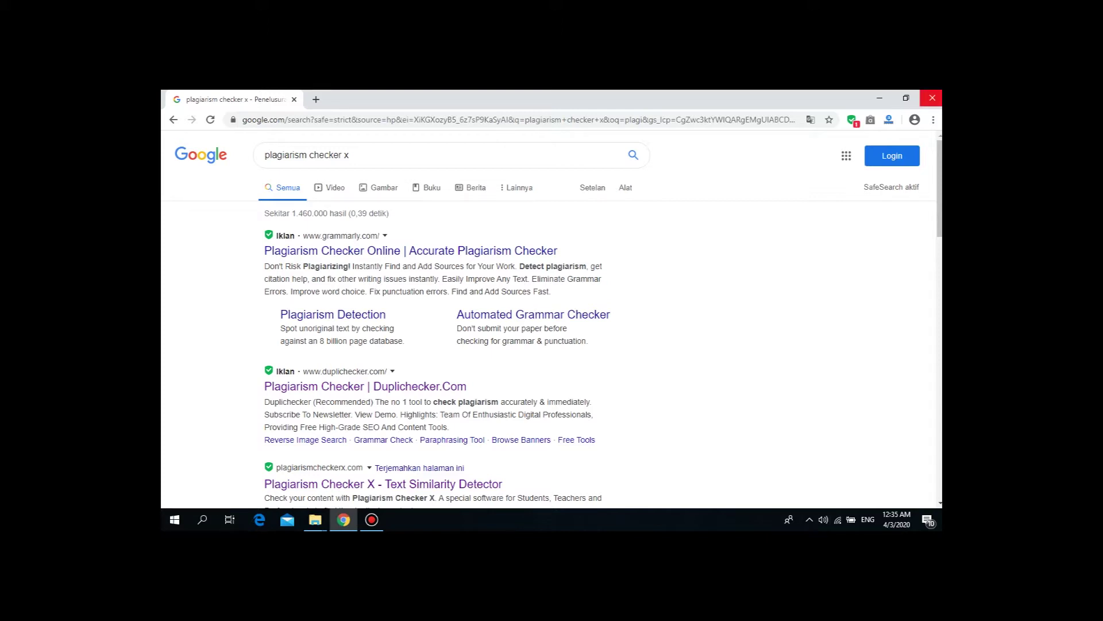
pyautogui.click(932, 98)
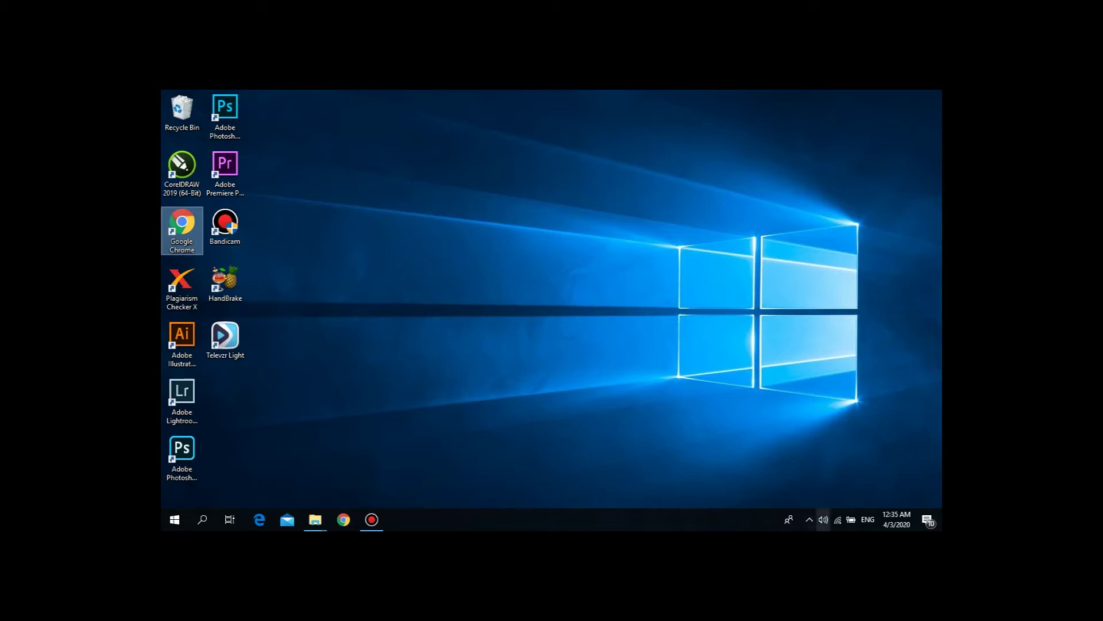
# Check the computer's Wi-Fi connection in the list of available networks and close the list.
pyautogui.click(809, 519)
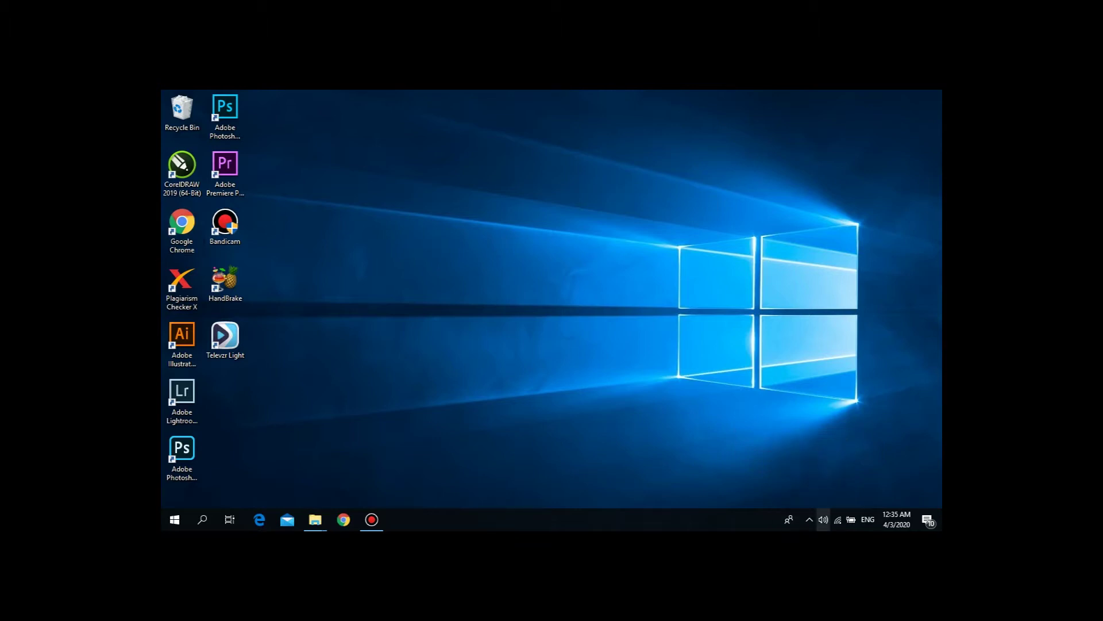
pyautogui.click(838, 520)
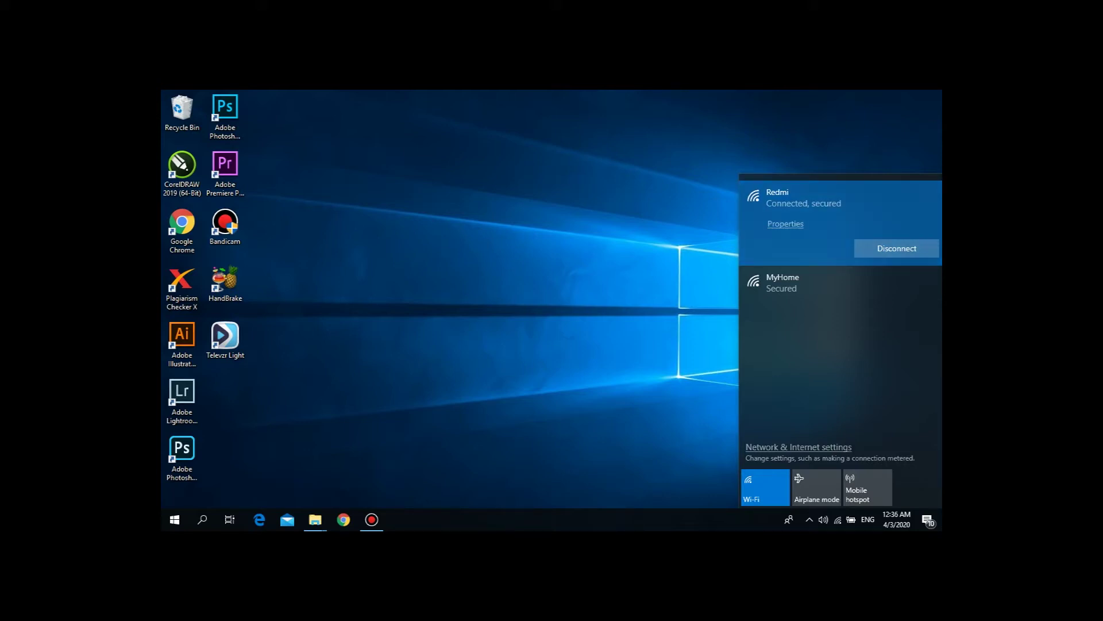
pyautogui.press('Escape')
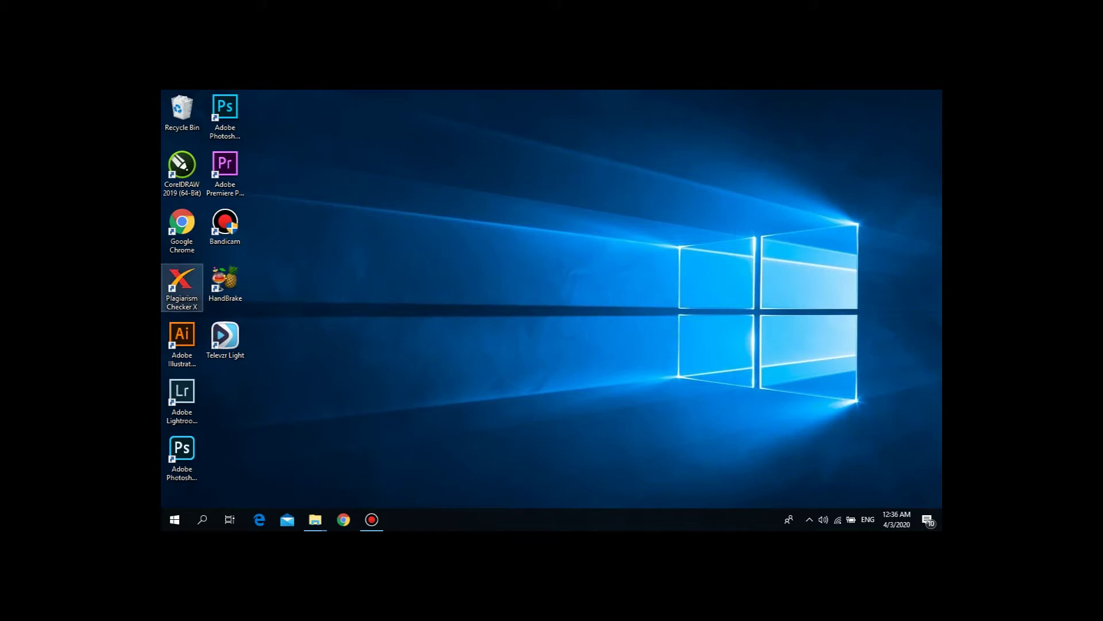
# Launch Plagiarism Checker X and load the BAB I-5 document for an online plagiarism check.
pyautogui.click(181, 286)
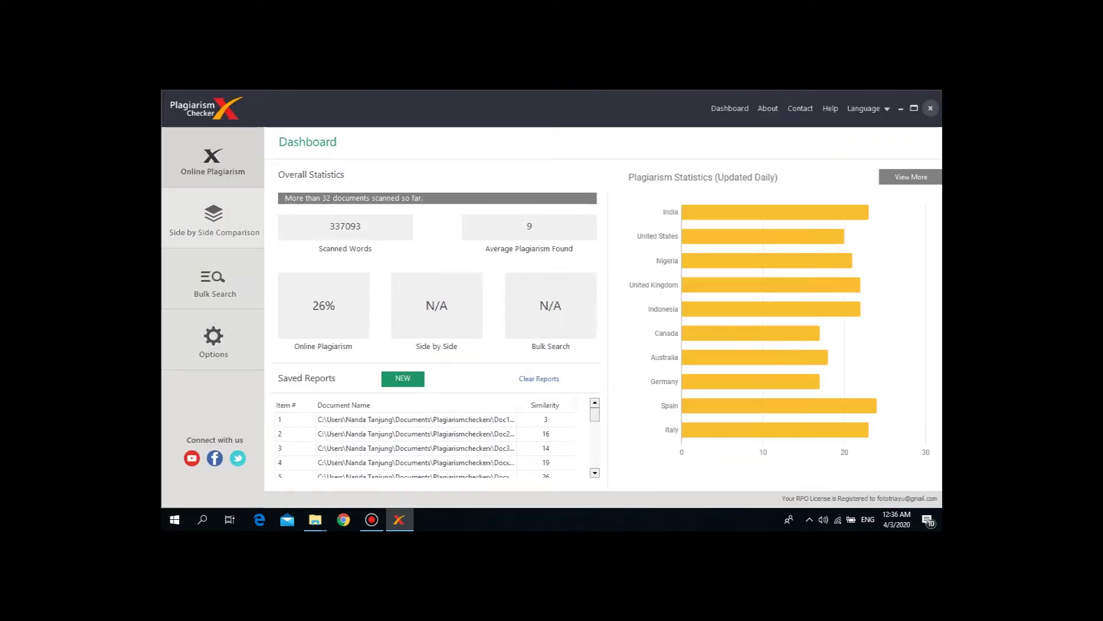
pyautogui.click(213, 162)
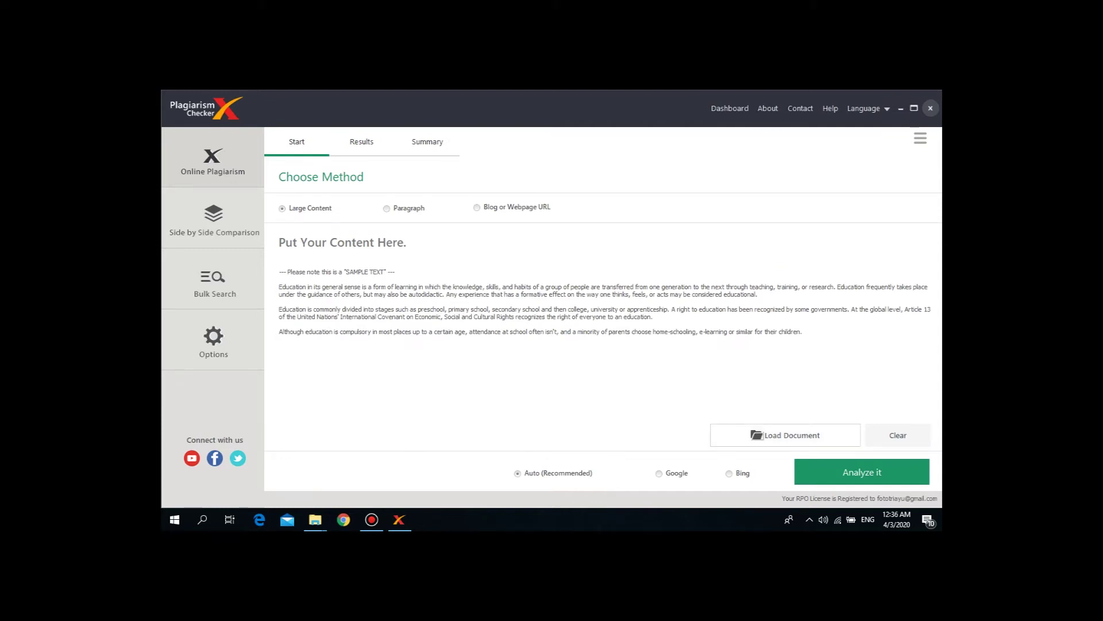
pyautogui.click(785, 435)
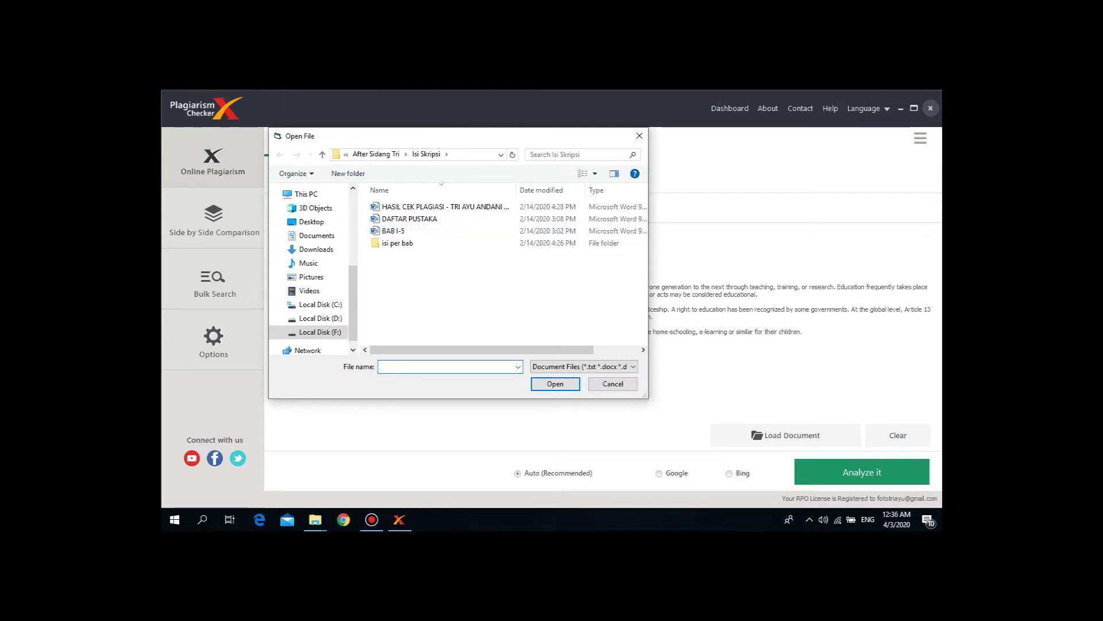
pyautogui.click(394, 230)
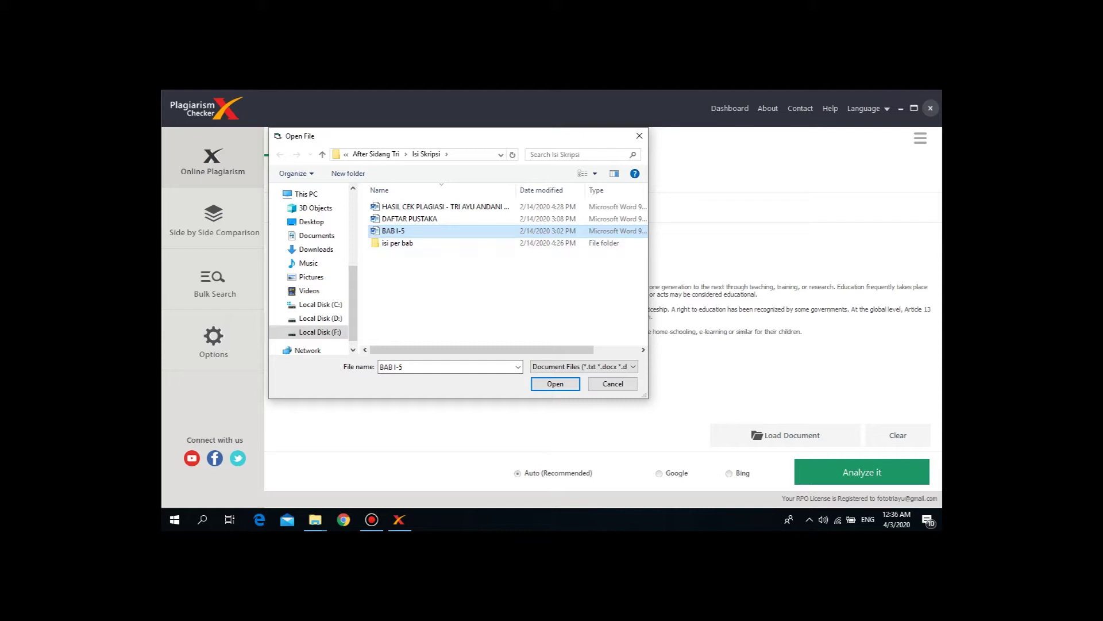
pyautogui.press('Tab')
pyautogui.press('Return')
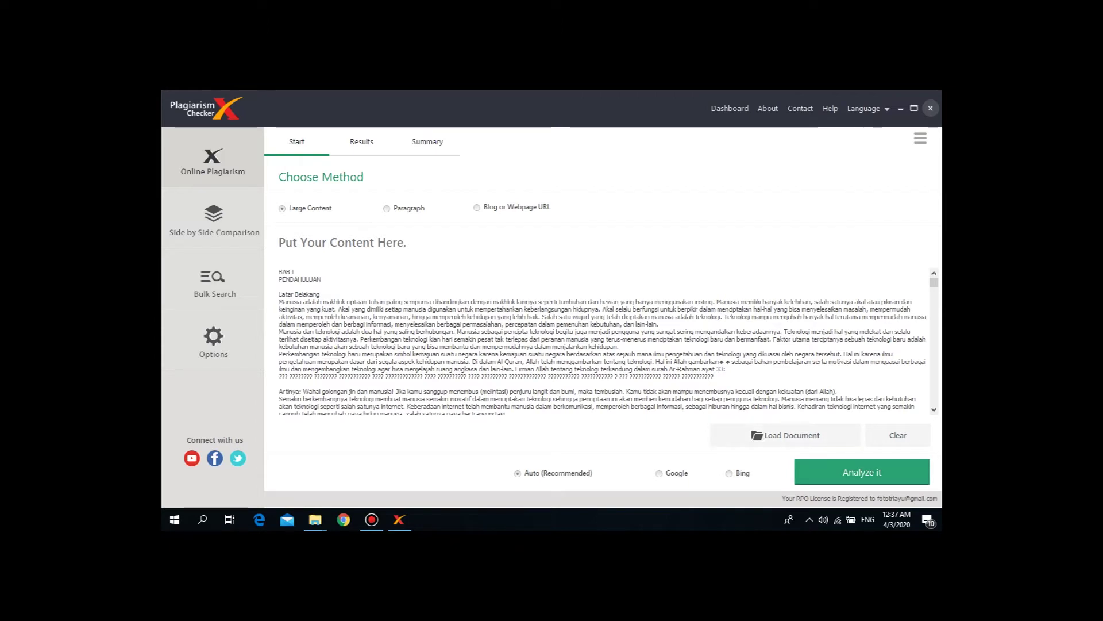
# Run the online plagiarism analysis on the loaded BAB I-5 document.
pyautogui.click(862, 471)
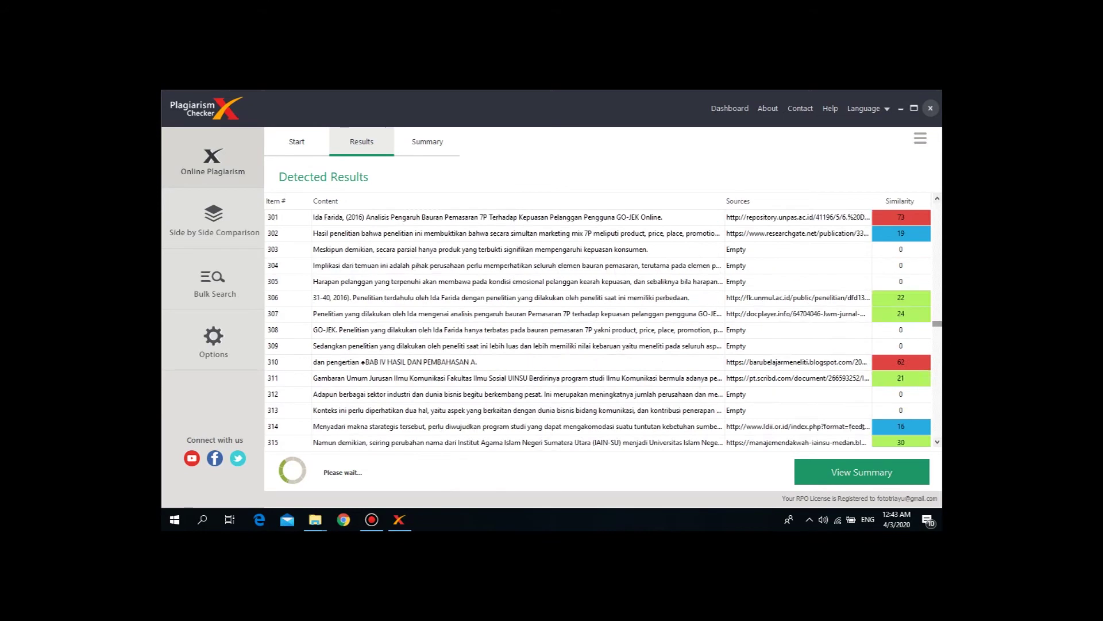
pyautogui.click(296, 141)
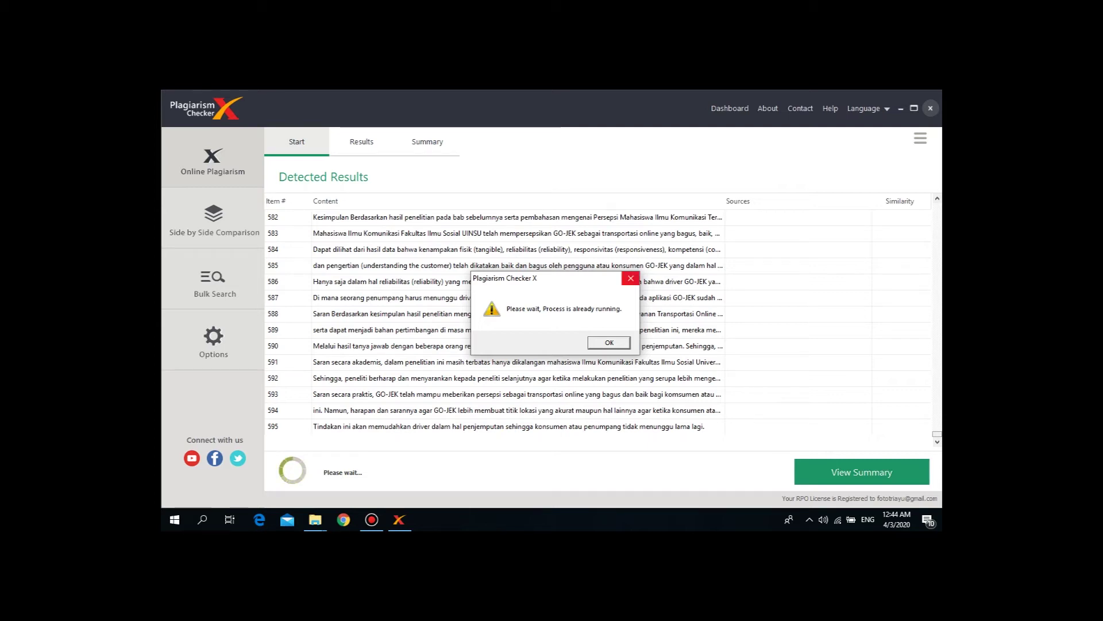
pyautogui.click(630, 278)
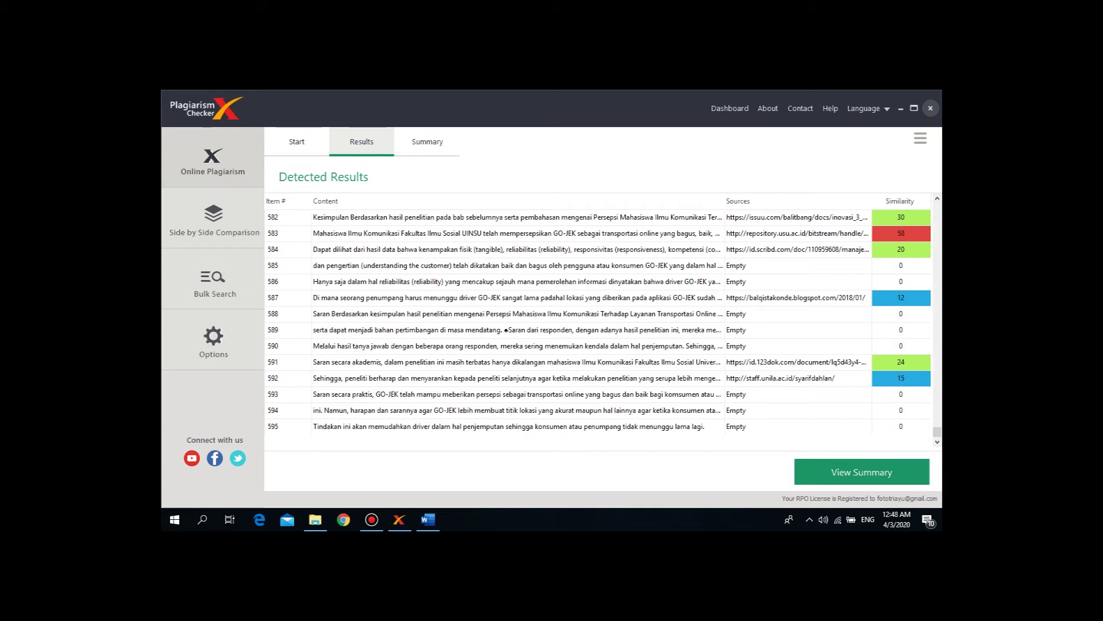
# Review the last entries of the detected results and open the summary report.
pyautogui.scroll(2, 597, 322)
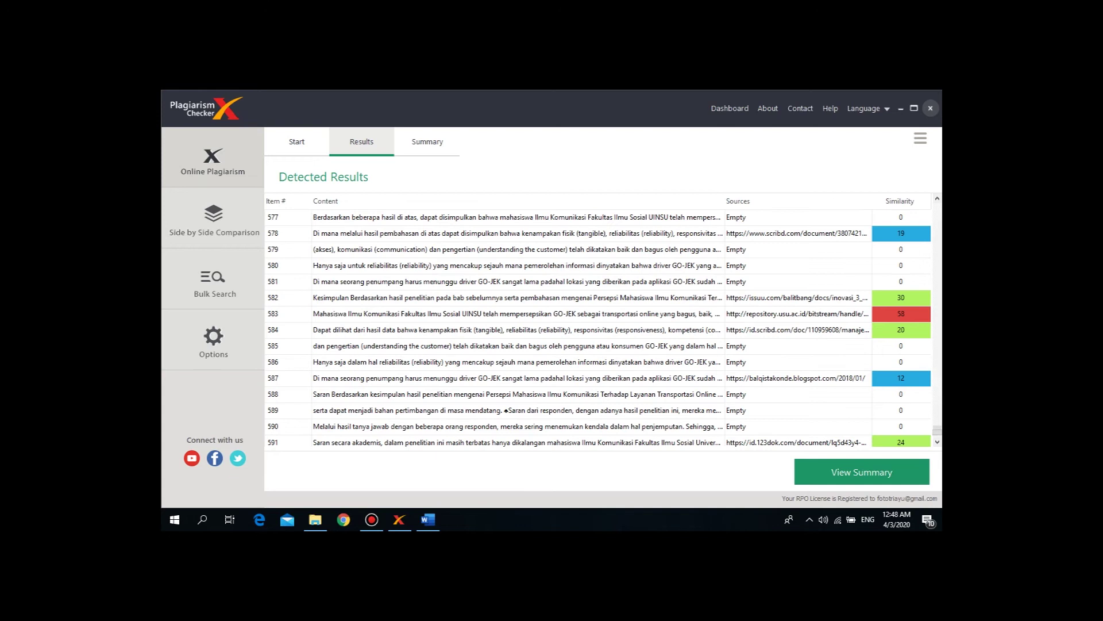
pyautogui.scroll(-2, 598, 322)
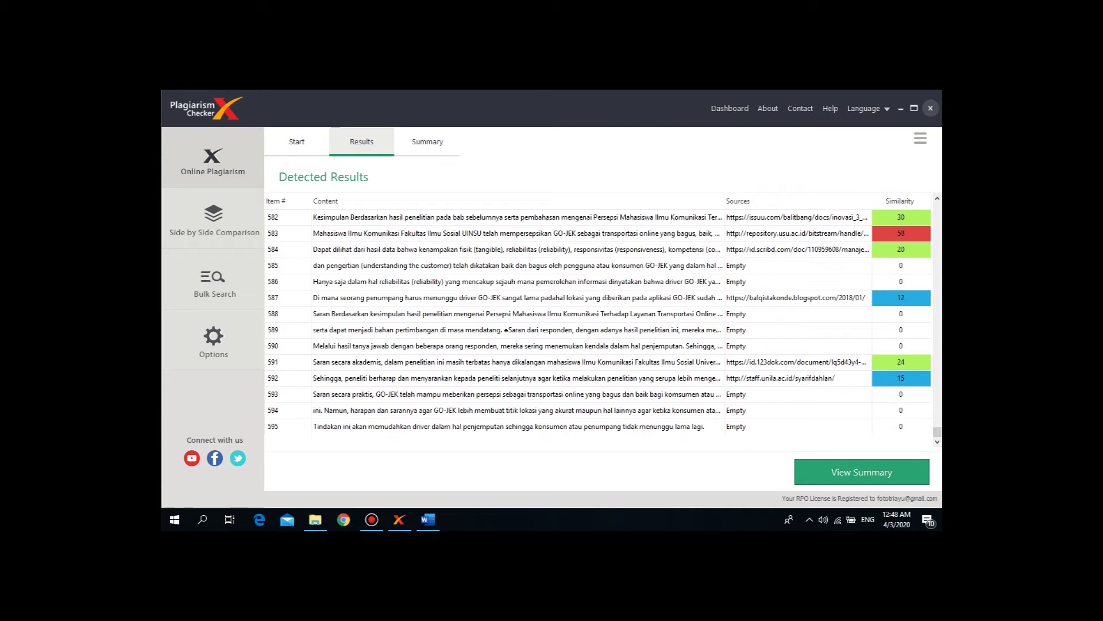
pyautogui.click(862, 471)
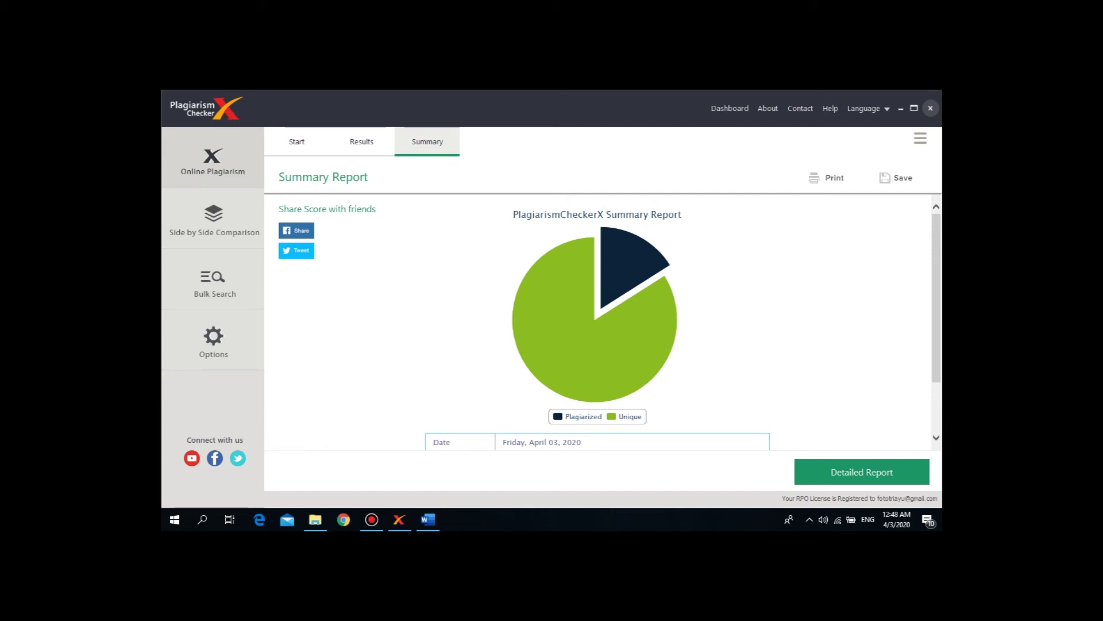
# Examine the Plagiarized and Unique percentages in the summary report's pie chart.
pyautogui.moveTo(604, 323)
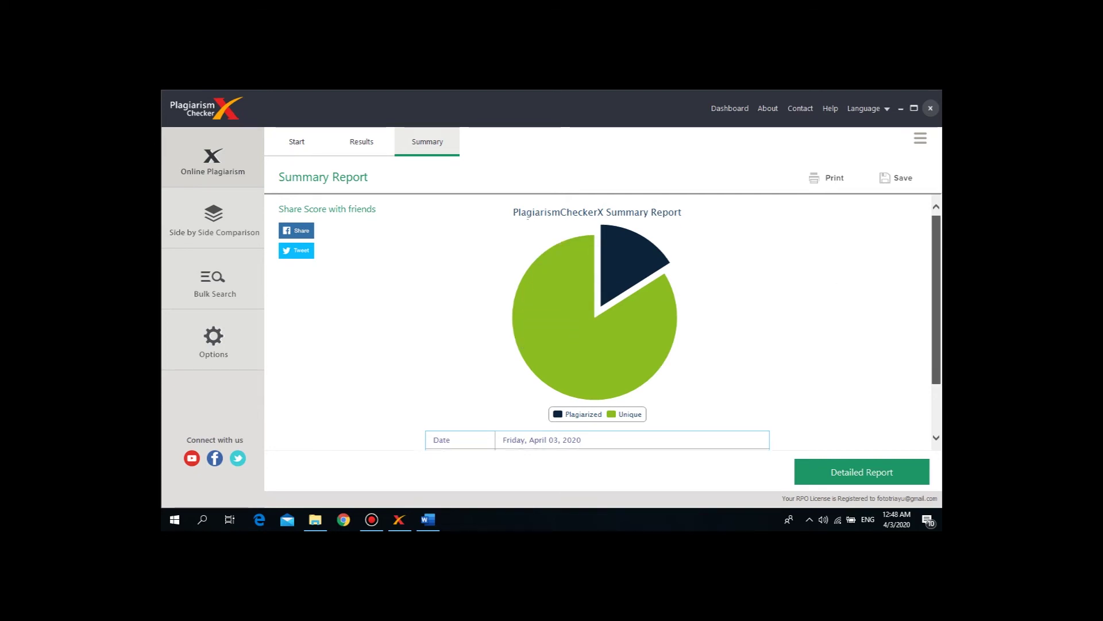
pyautogui.scroll(-2, 936, 299)
pyautogui.scroll(2, 598, 322)
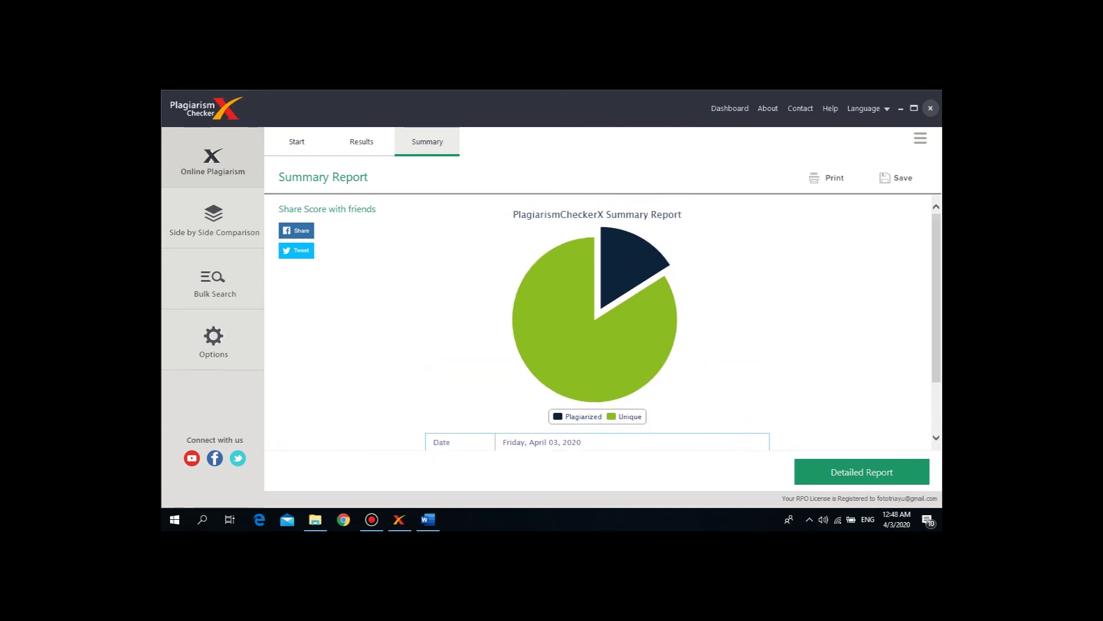
pyautogui.moveTo(629, 267)
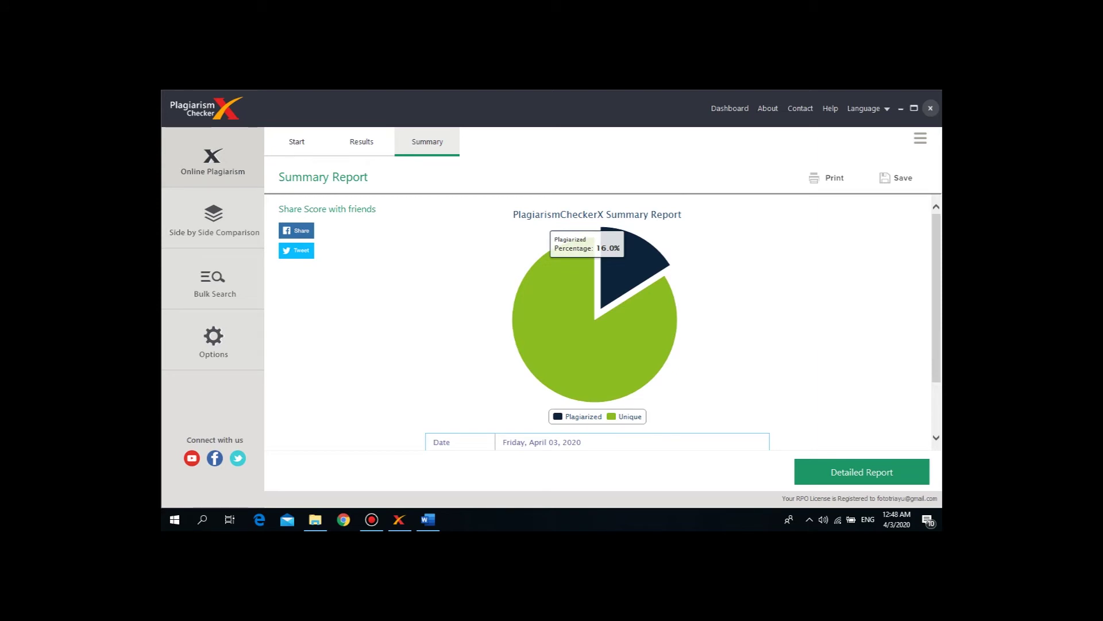
pyautogui.moveTo(612, 352)
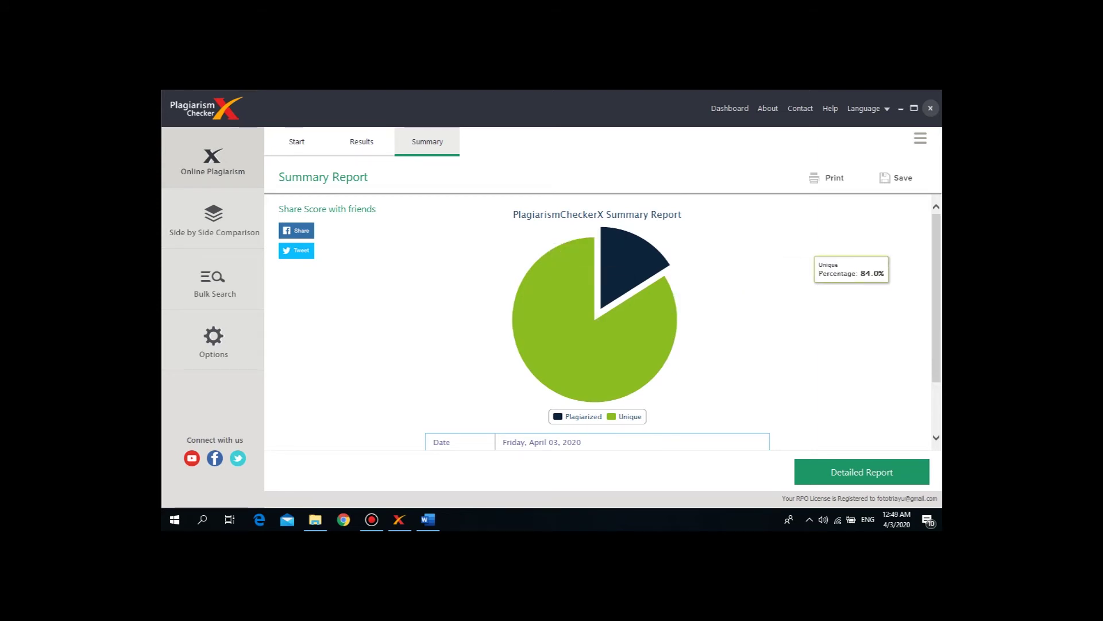
pyautogui.scroll(-1, 597, 322)
pyautogui.scroll(1, 597, 322)
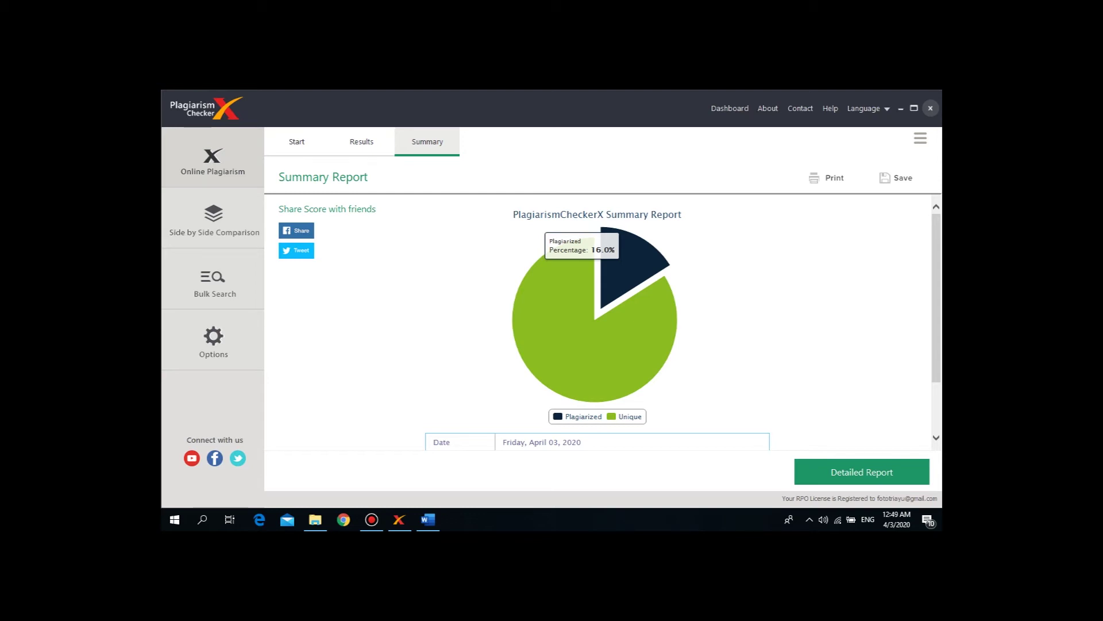
pyautogui.moveTo(581, 368)
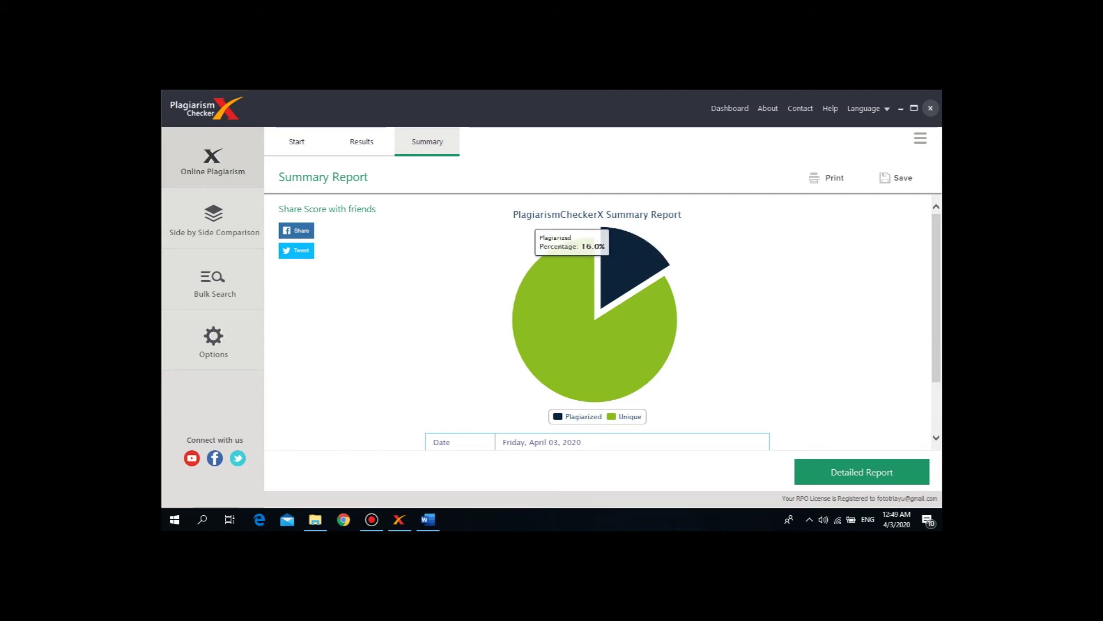
pyautogui.moveTo(580, 290)
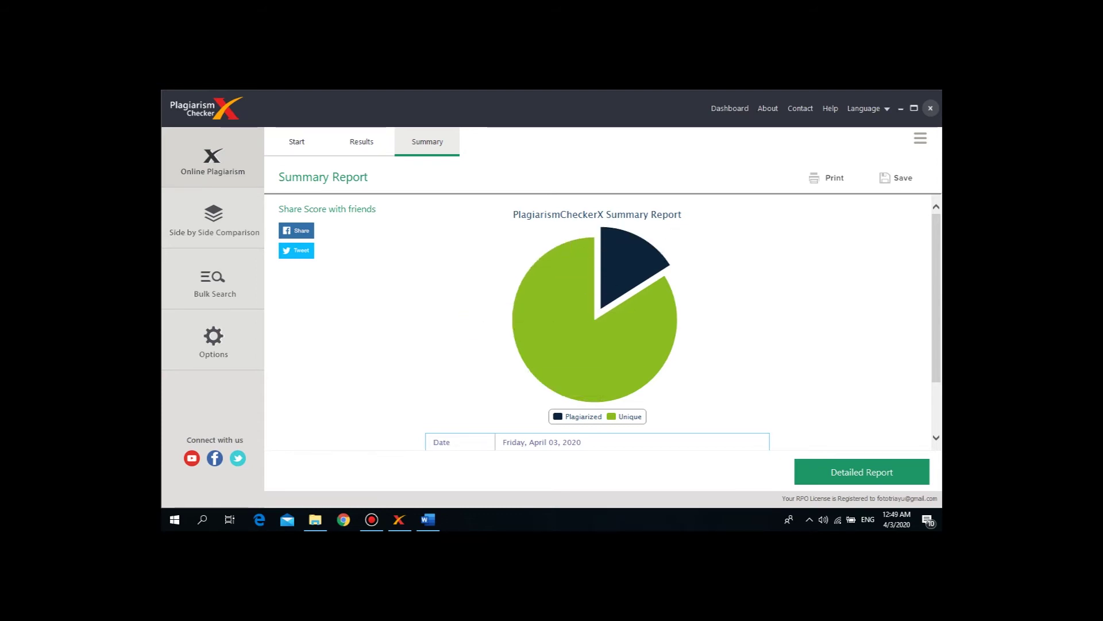
# Examine the date, words, sources and remarks table below the summary report's pie chart.
pyautogui.scroll(-2, 598, 322)
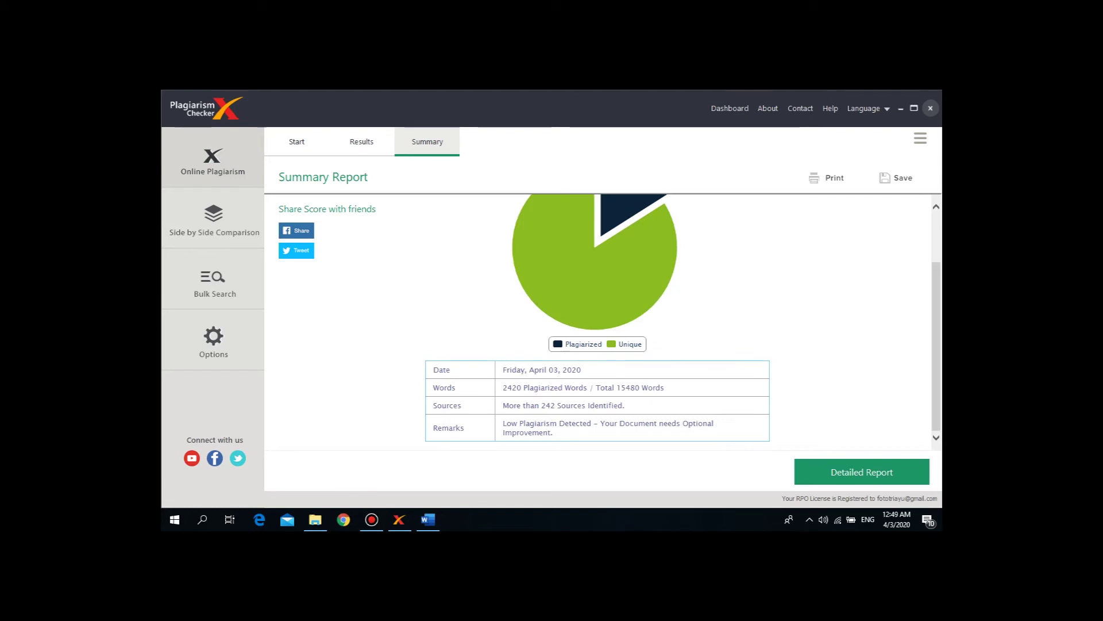
pyautogui.scroll(2, 597, 321)
pyautogui.scroll(-2, 598, 322)
pyautogui.scroll(2, 597, 322)
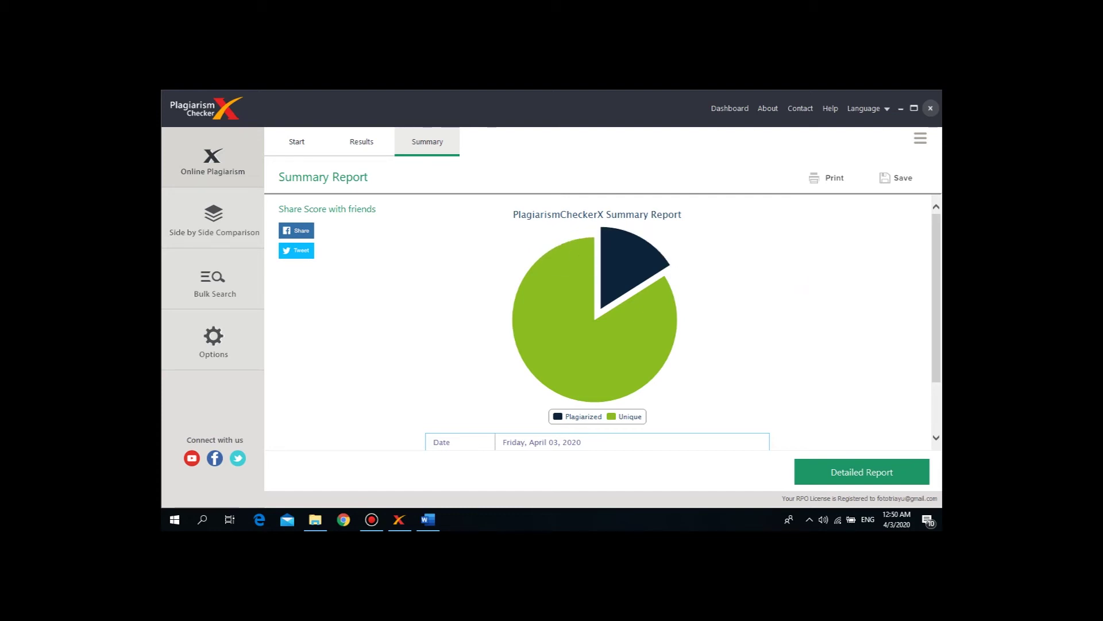
pyautogui.scroll(-1, 597, 299)
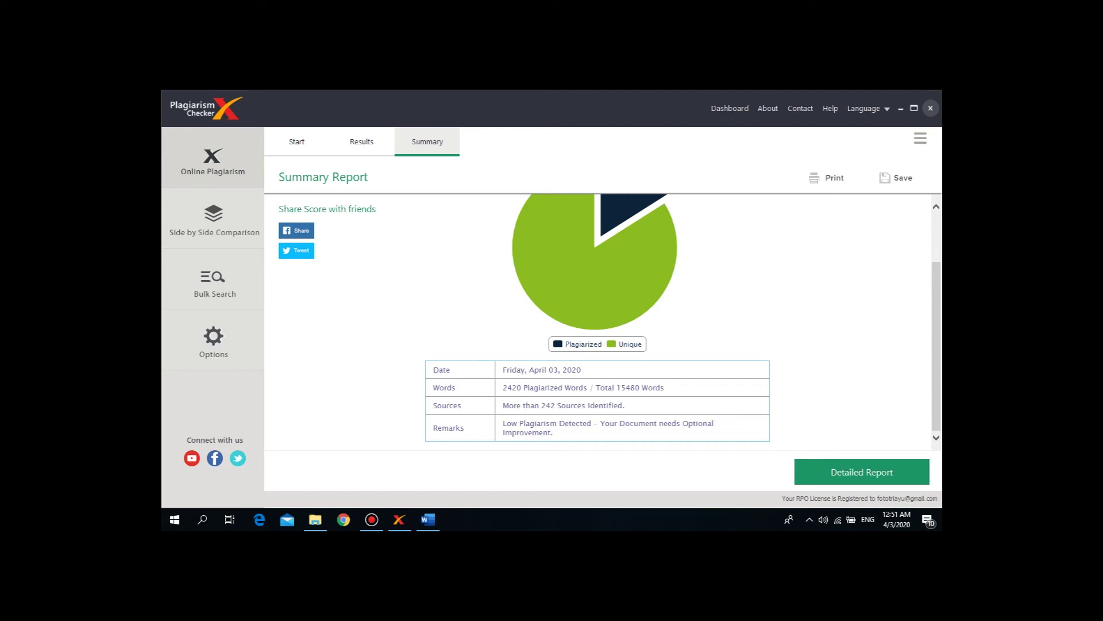
pyautogui.moveTo(551, 230)
pyautogui.scroll(2, 598, 321)
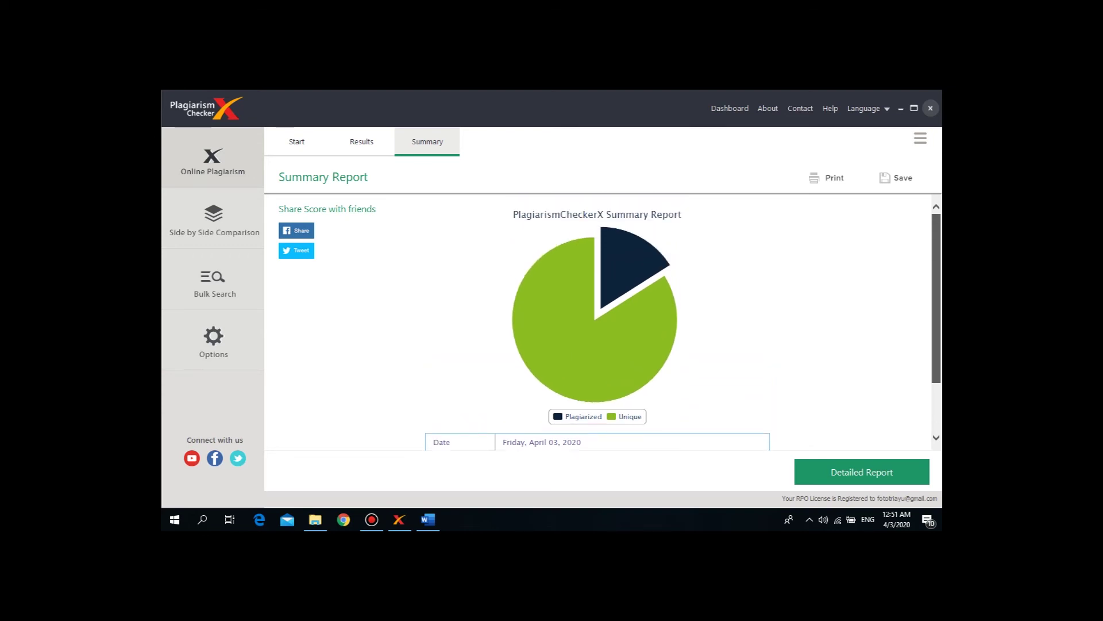
pyautogui.scroll(-2, 598, 322)
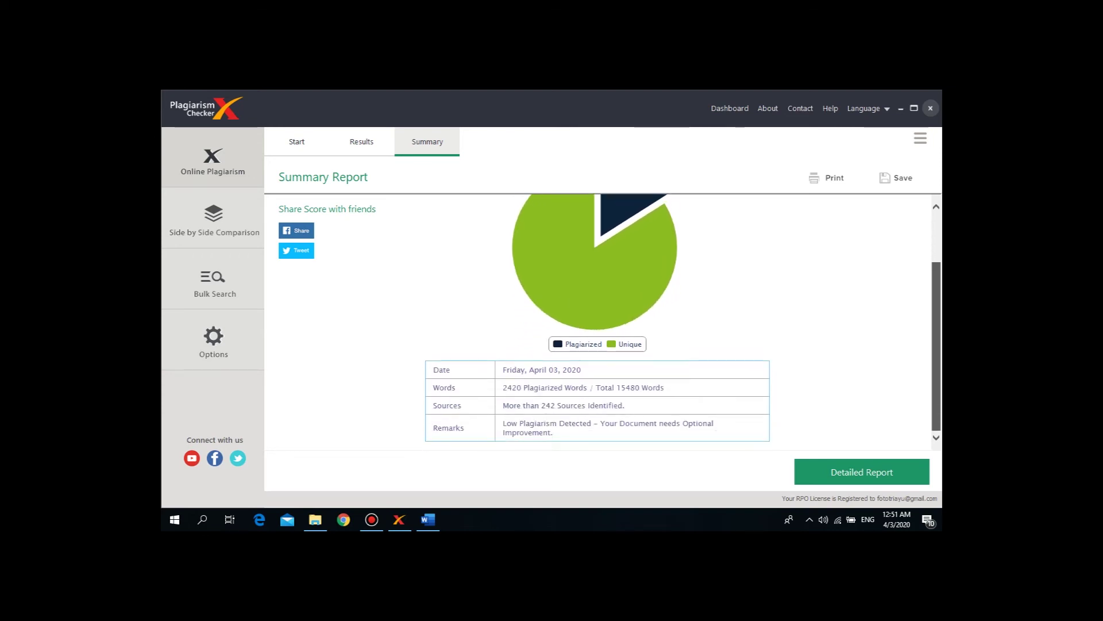
pyautogui.scroll(2, 598, 322)
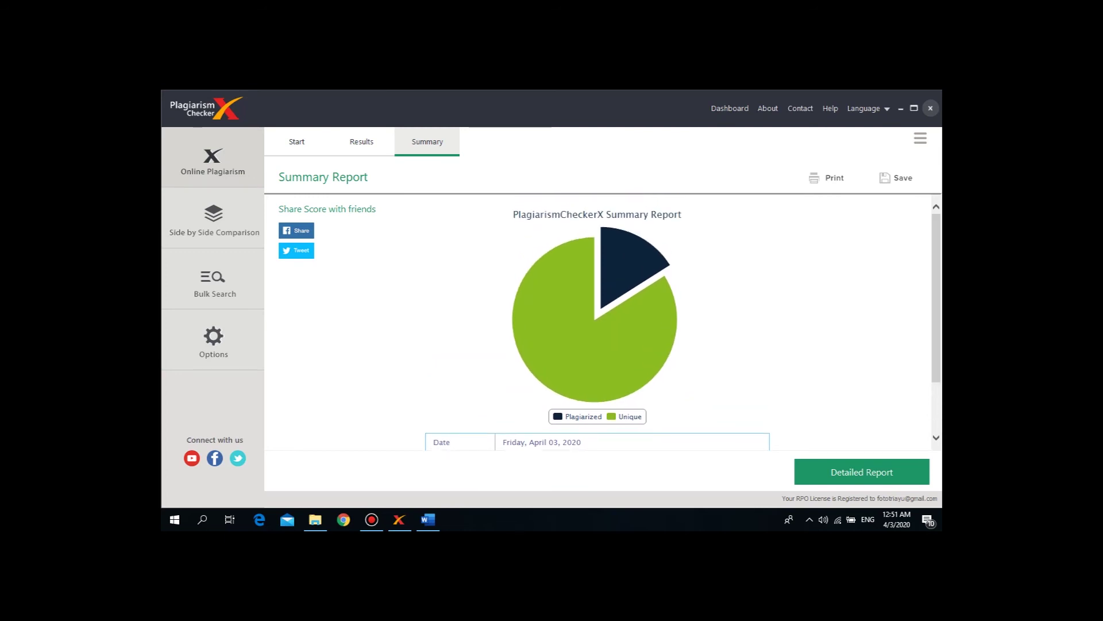
# Open the detailed originality report and look through its highlighted passages and list of internet sources.
pyautogui.scroll(-2, 598, 322)
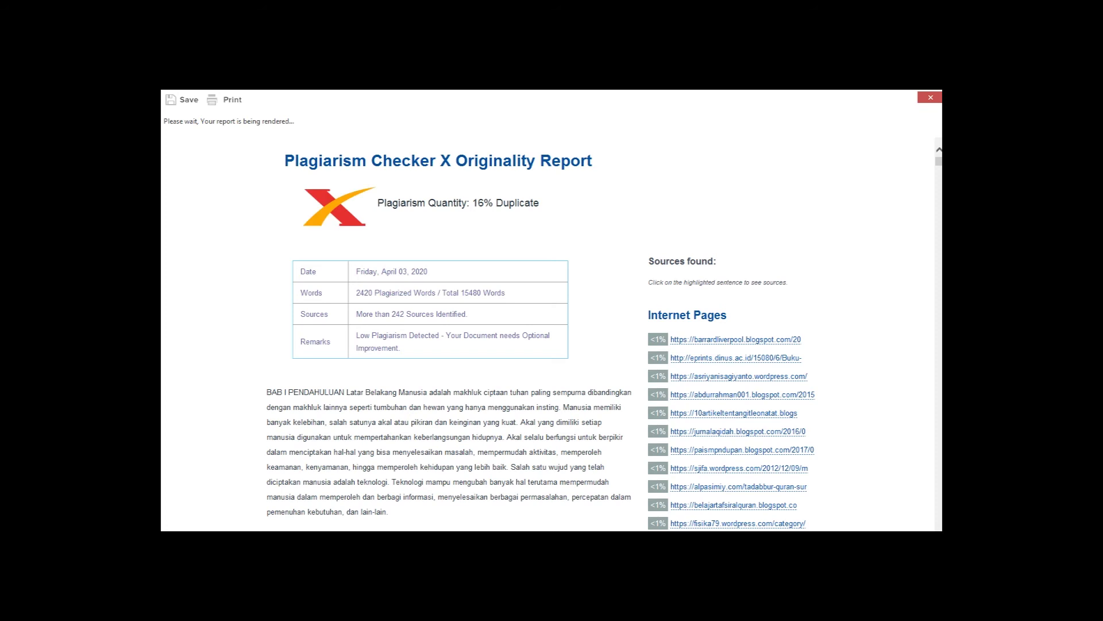
pyautogui.scroll(-10, 448, 333)
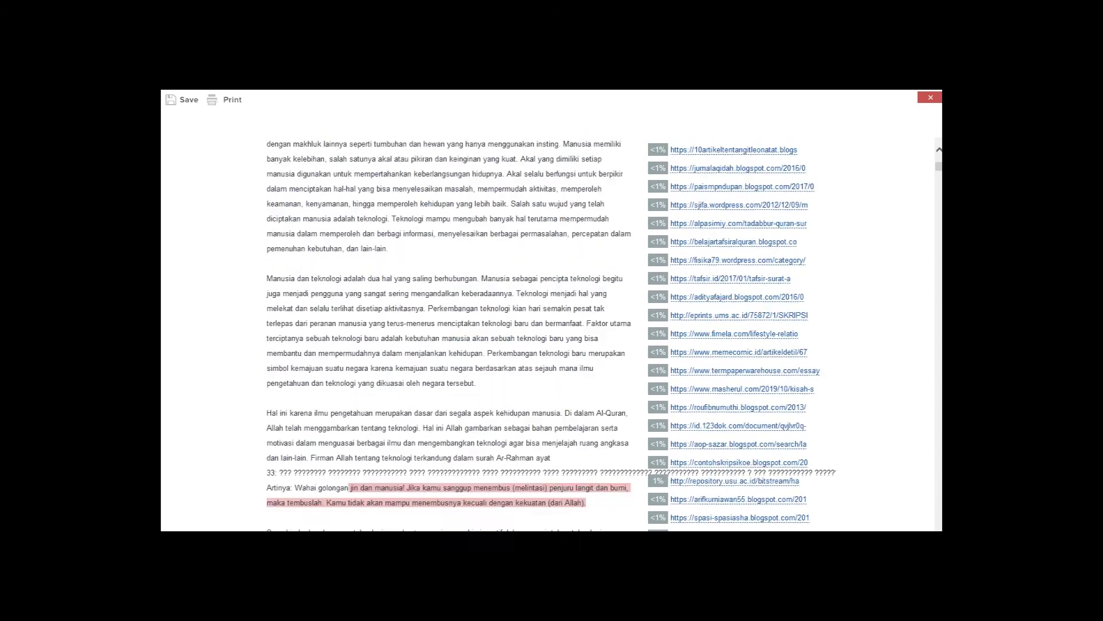
# Examine the highlighted duplicate passages in the detailed report from the opening background section through Batasan Masalah, and return to the report's start.
pyautogui.scroll(10, 448, 333)
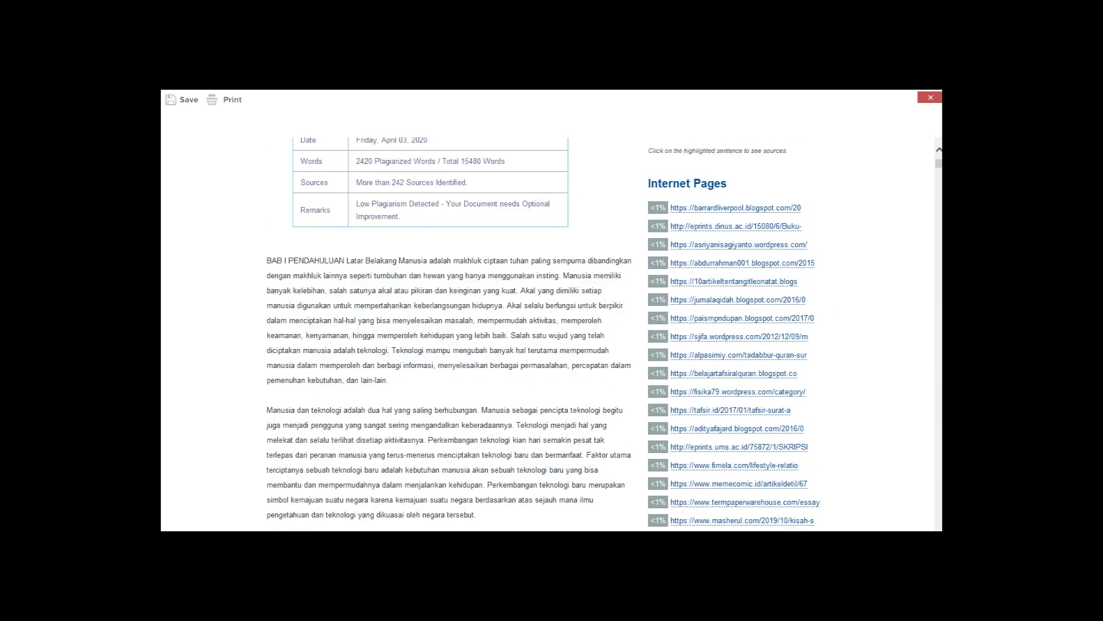
pyautogui.scroll(-15, 448, 333)
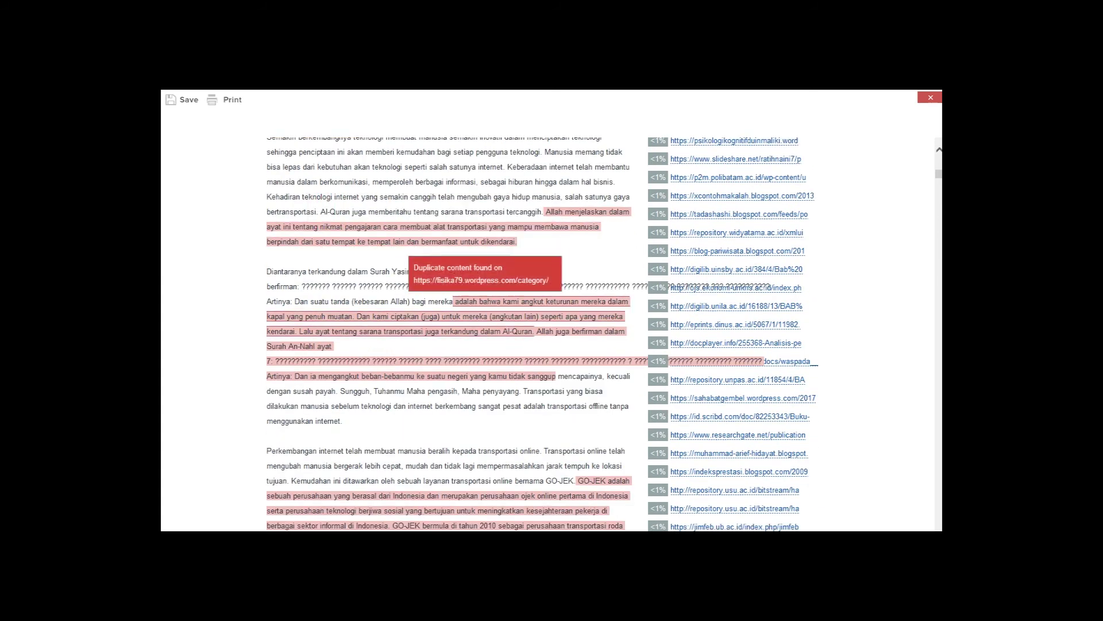
pyautogui.scroll(-4, 511, 235)
pyautogui.scroll(-10, 512, 230)
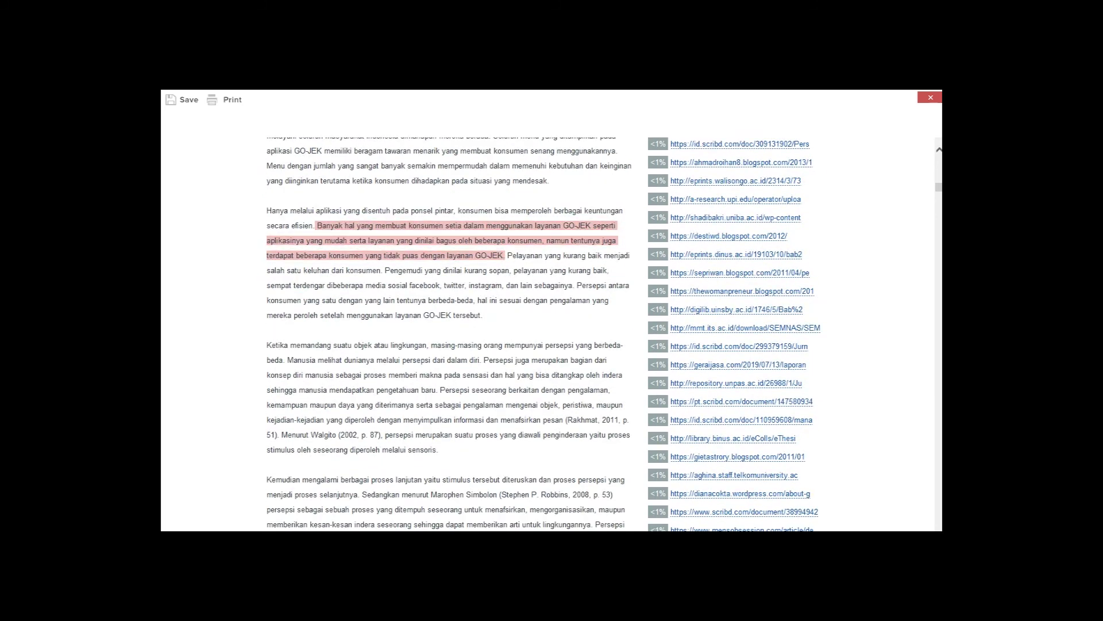
pyautogui.scroll(-7, 448, 333)
pyautogui.scroll(-10, 448, 333)
pyautogui.scroll(-7, 448, 333)
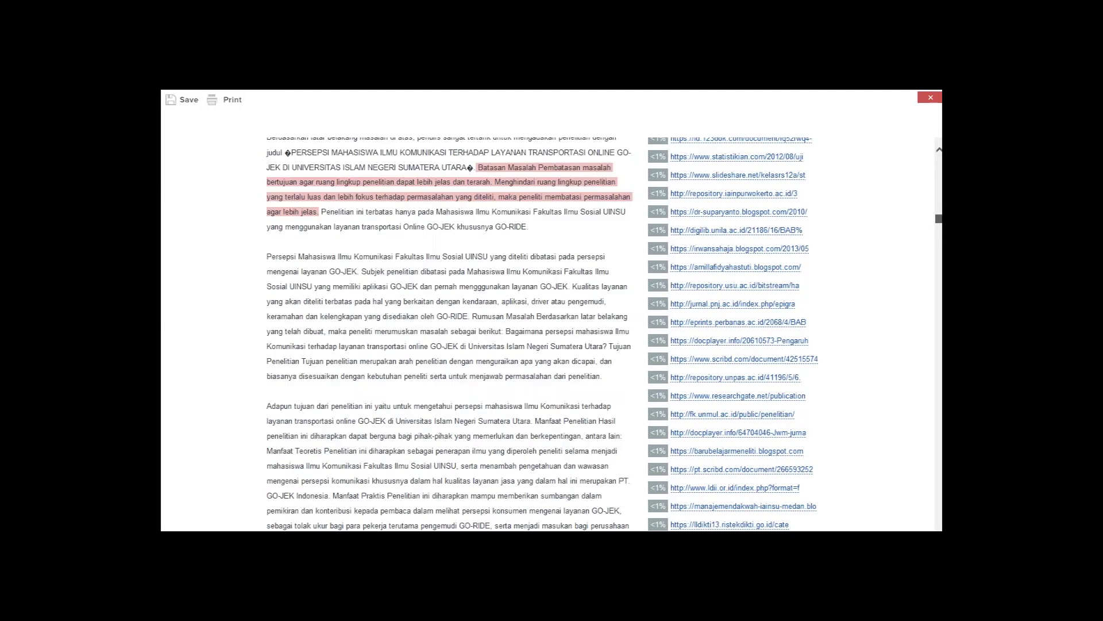
pyautogui.scroll(10, 448, 334)
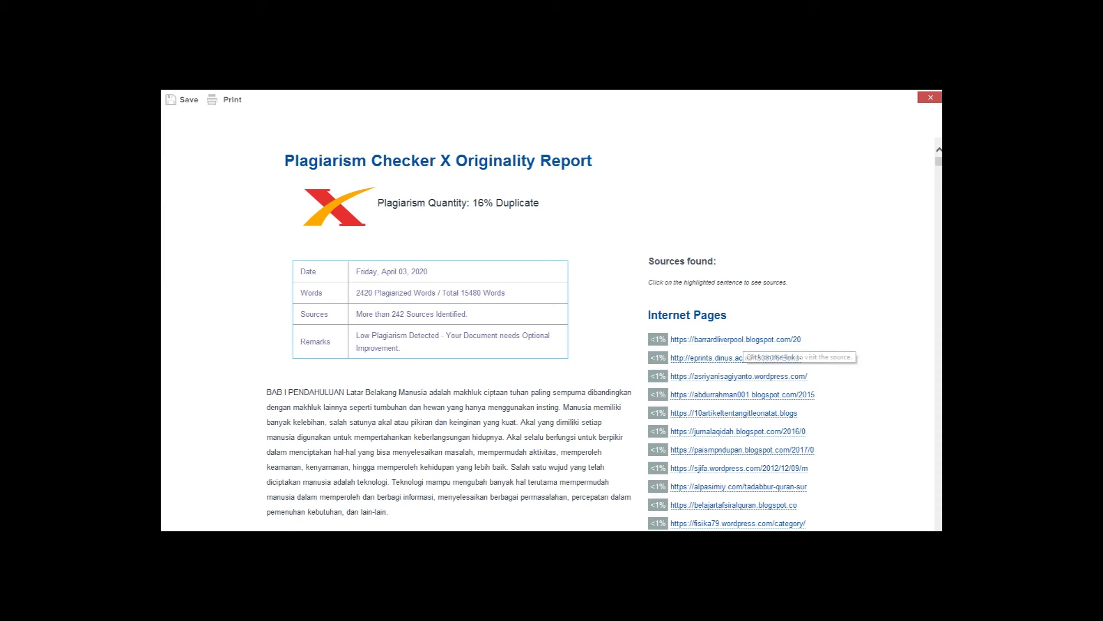
# Check the link options for the first internet page and look over the beginning of the source list.
pyautogui.rightClick(728, 340)
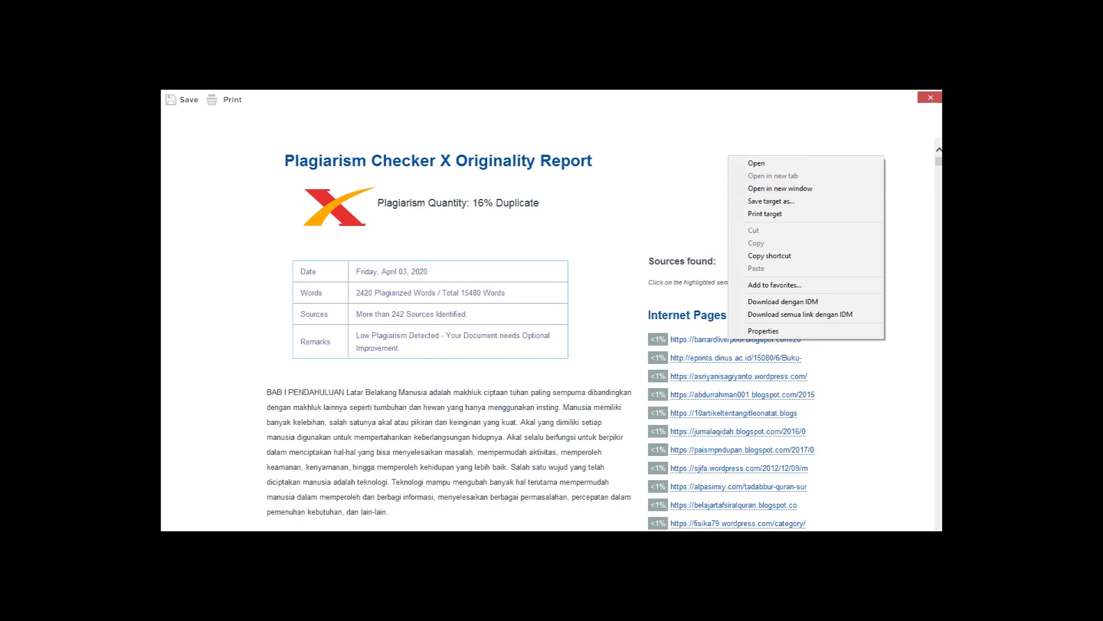
pyautogui.press('Escape')
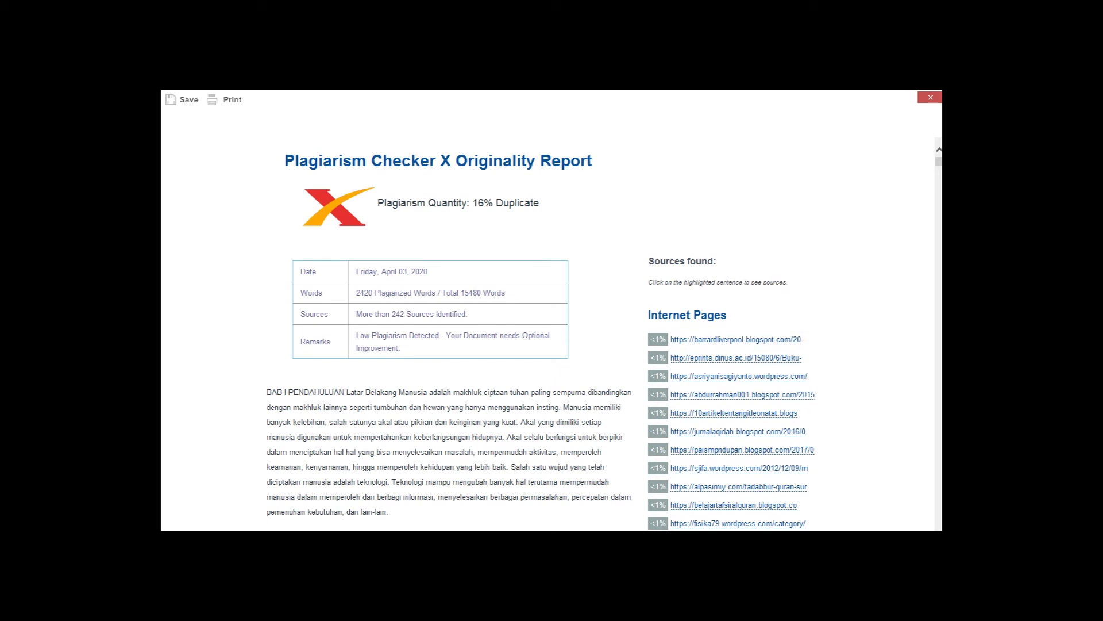
pyautogui.scroll(-3, 540, 333)
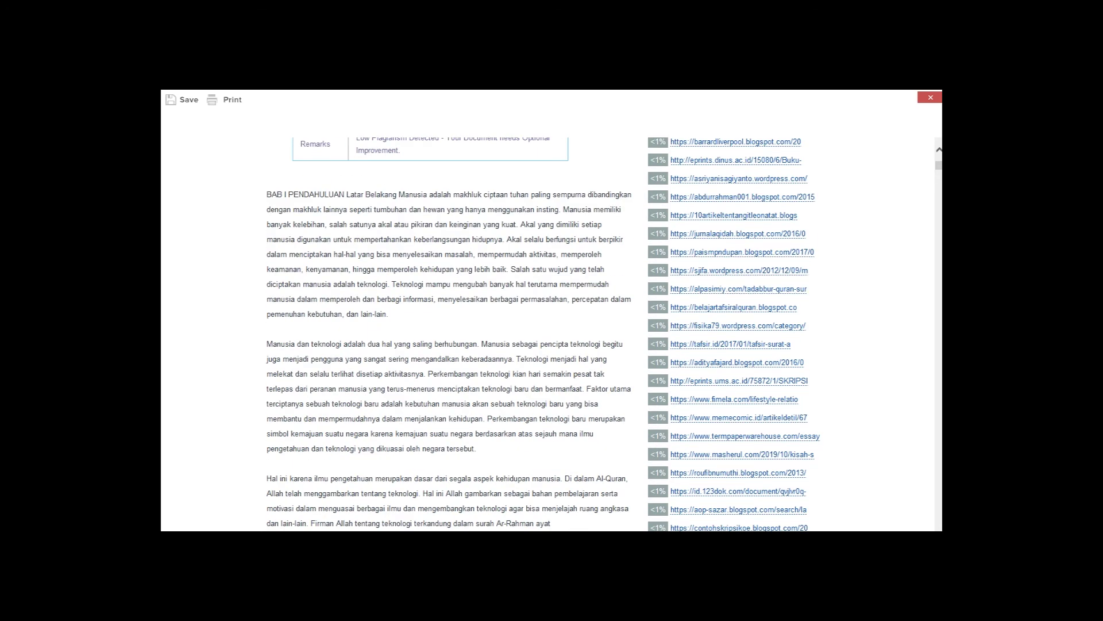
pyautogui.scroll(-4, 541, 334)
pyautogui.scroll(10, 541, 333)
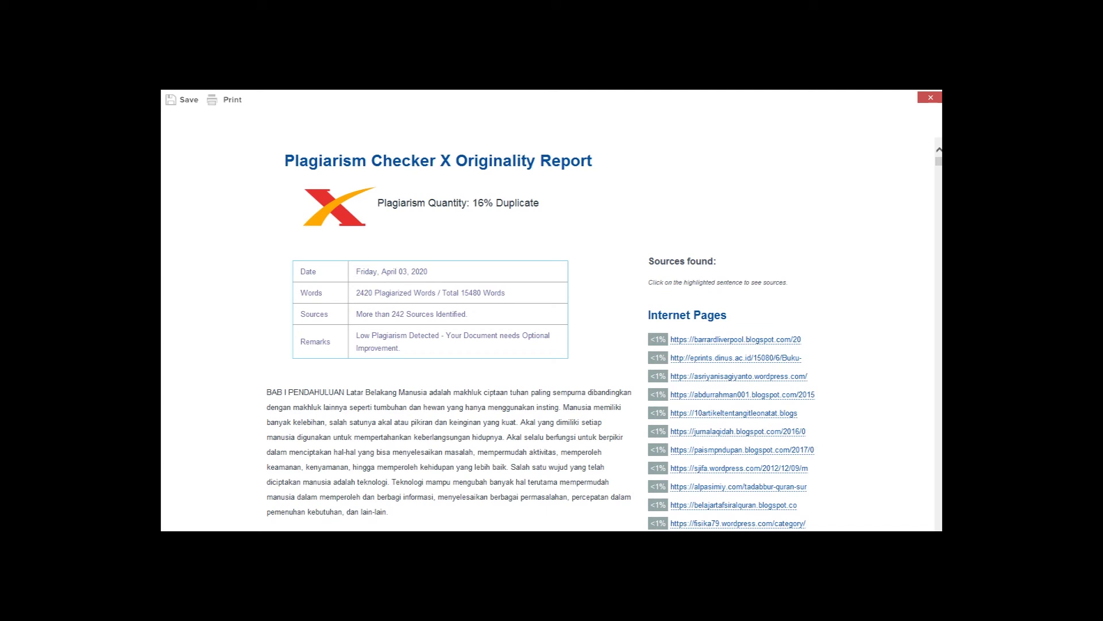
# View the save formats offered for the detailed originality report and close the report.
pyautogui.click(185, 99)
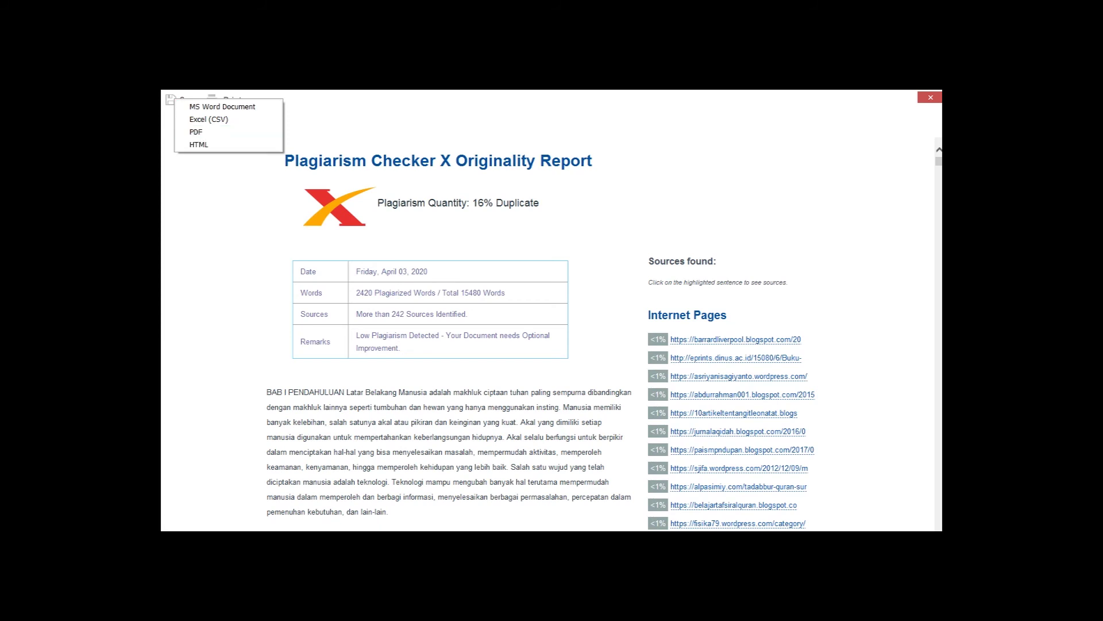
pyautogui.press('Escape')
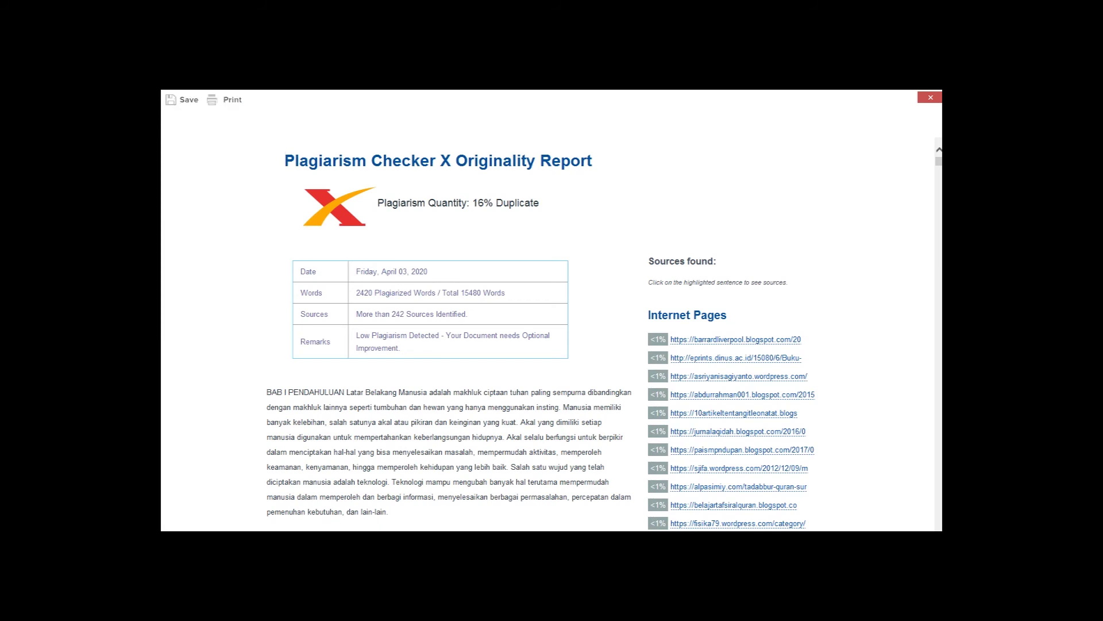
pyautogui.click(930, 97)
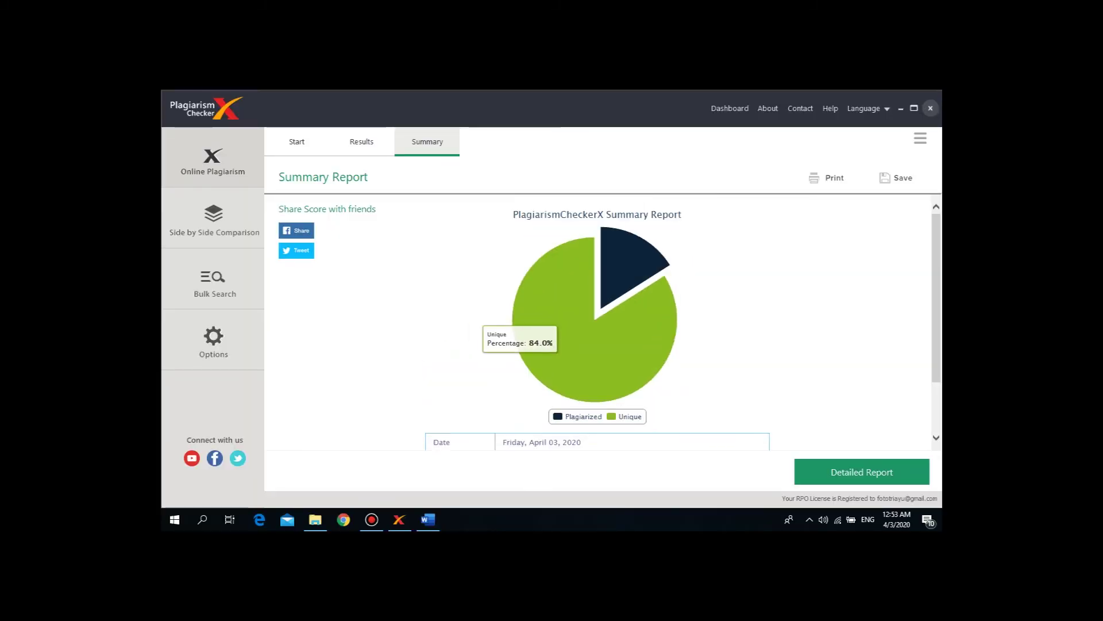
# Compare the summary report's details table with the header of the earlier HASIL CEK PLAGIASI report in Word.
pyautogui.scroll(-1, 575, 316)
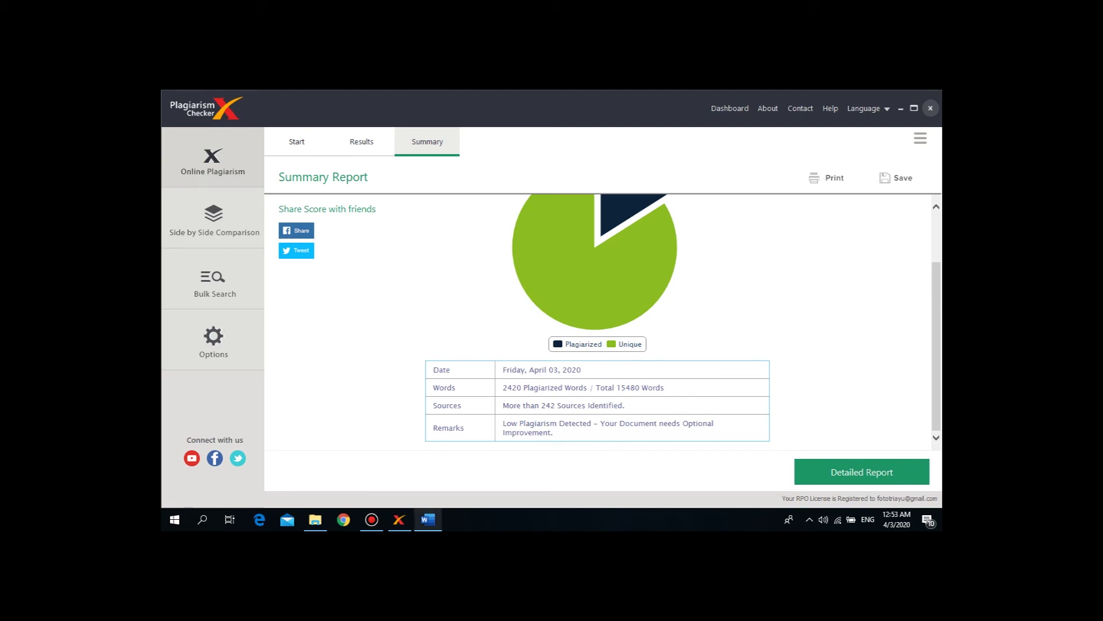
pyautogui.click(428, 520)
pyautogui.scroll(2, 555, 316)
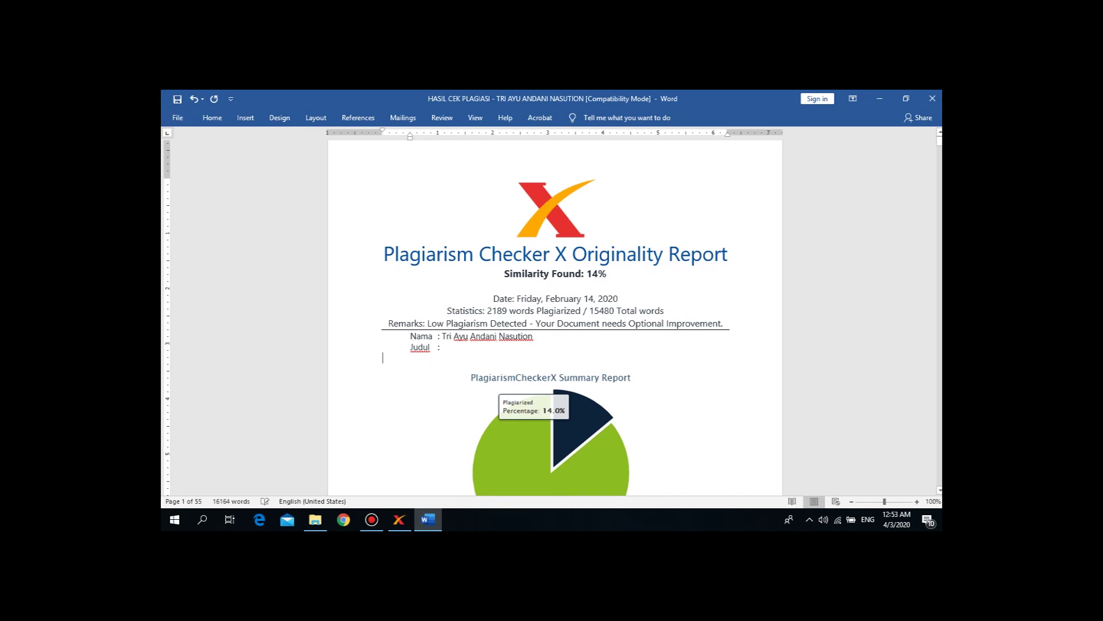
pyautogui.scroll(1, 555, 316)
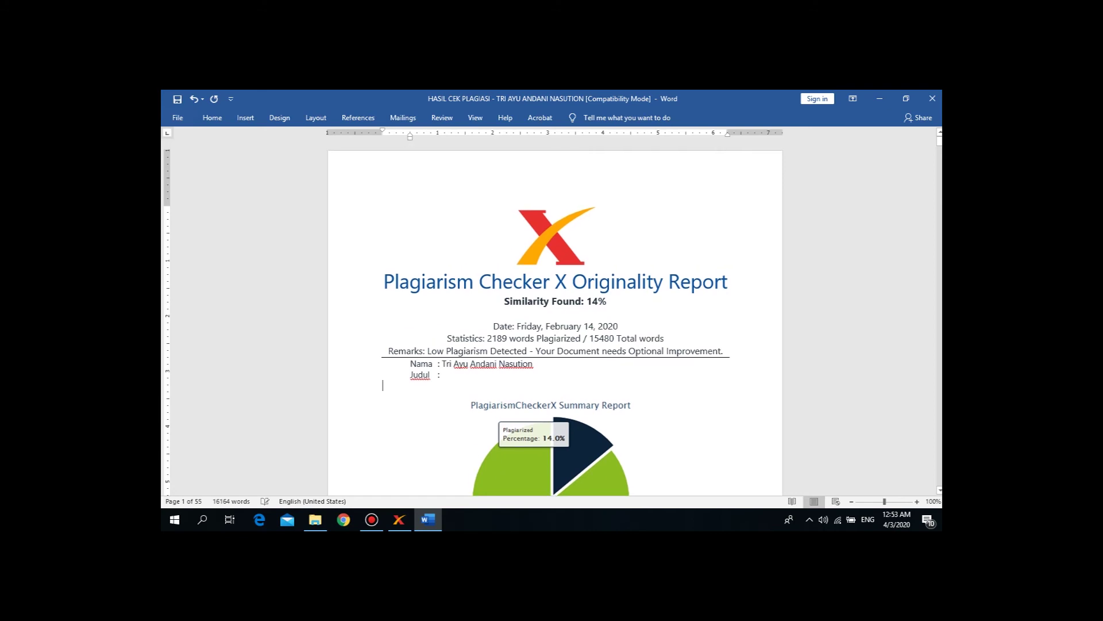
pyautogui.scroll(-1, 556, 318)
pyautogui.scroll(-2, 555, 318)
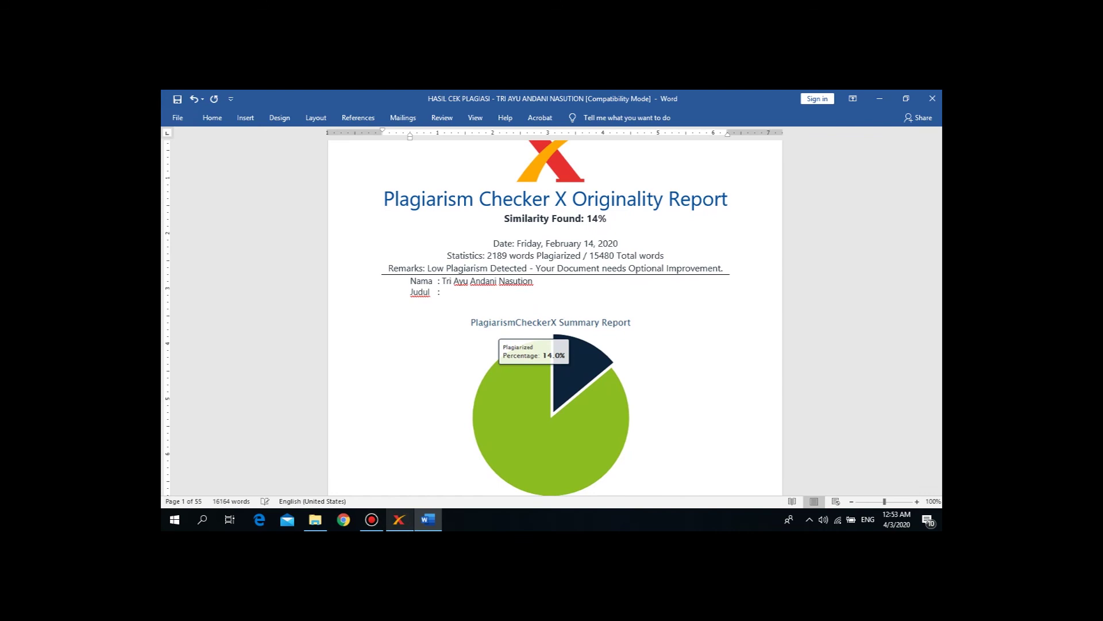
pyautogui.click(399, 519)
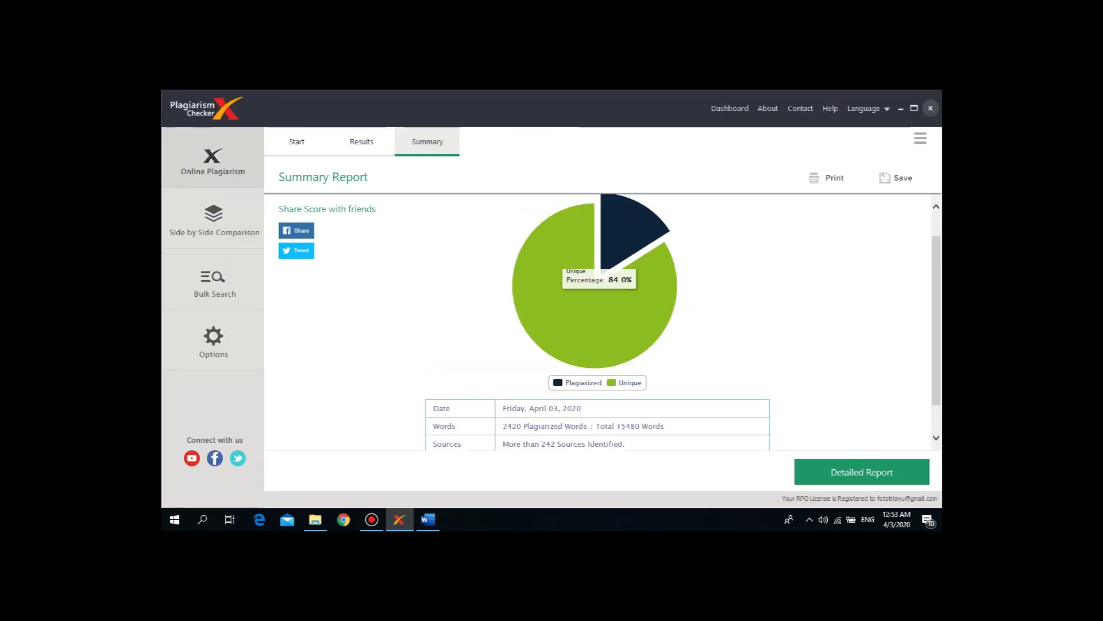
pyautogui.scroll(-1, 555, 318)
pyautogui.scroll(-1, 555, 318)
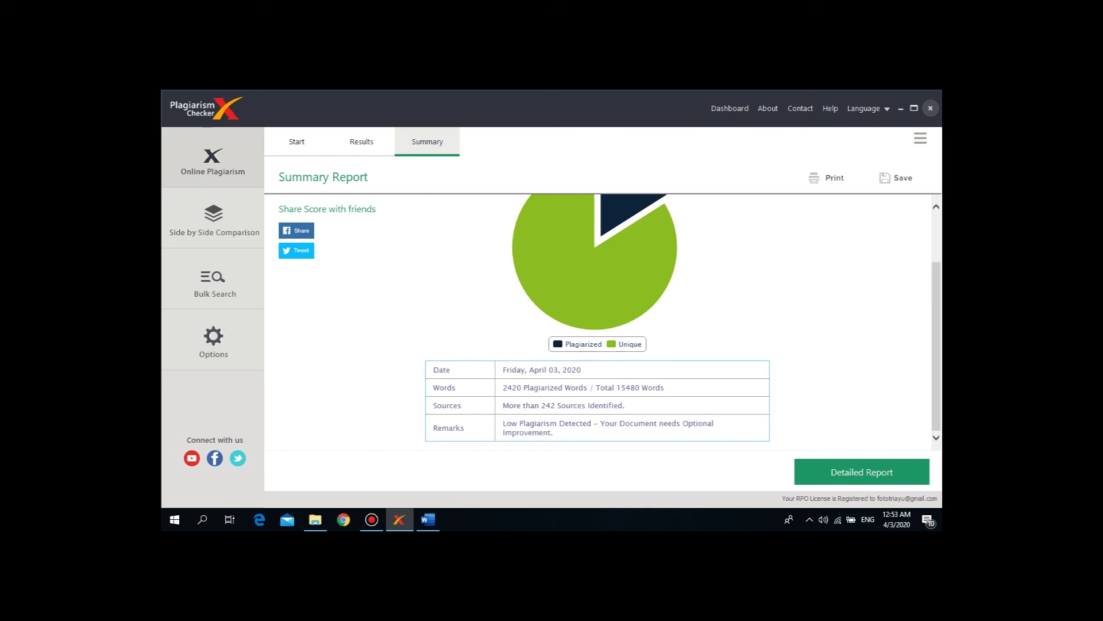
# Switch to the earlier report in Word and examine its similarity header, pie chart and details table.
pyautogui.click(428, 520)
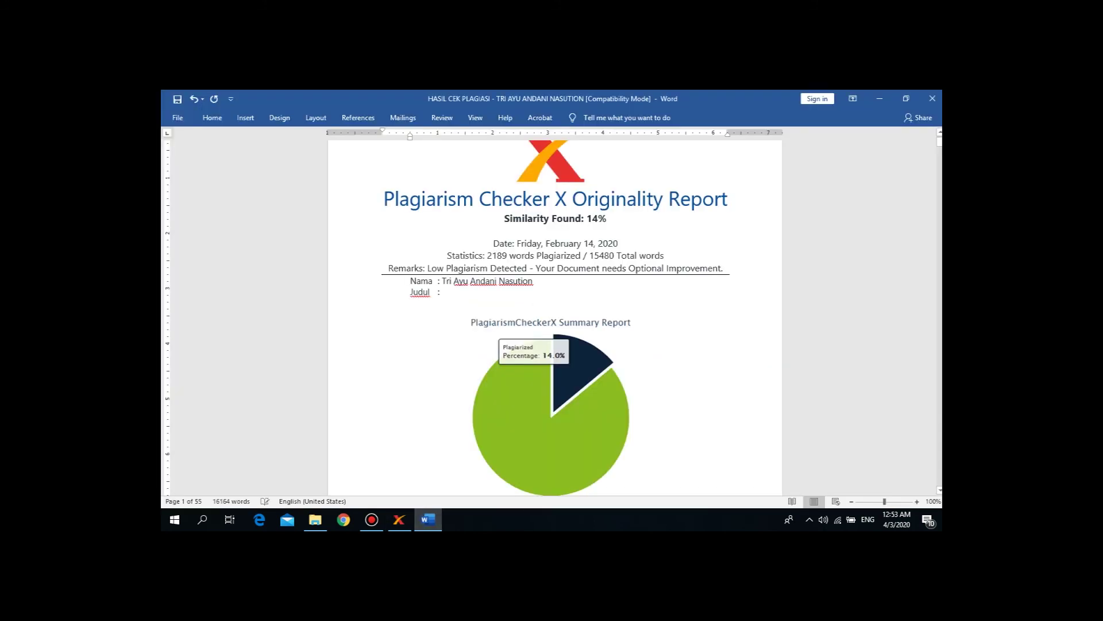
pyautogui.scroll(-1, 555, 318)
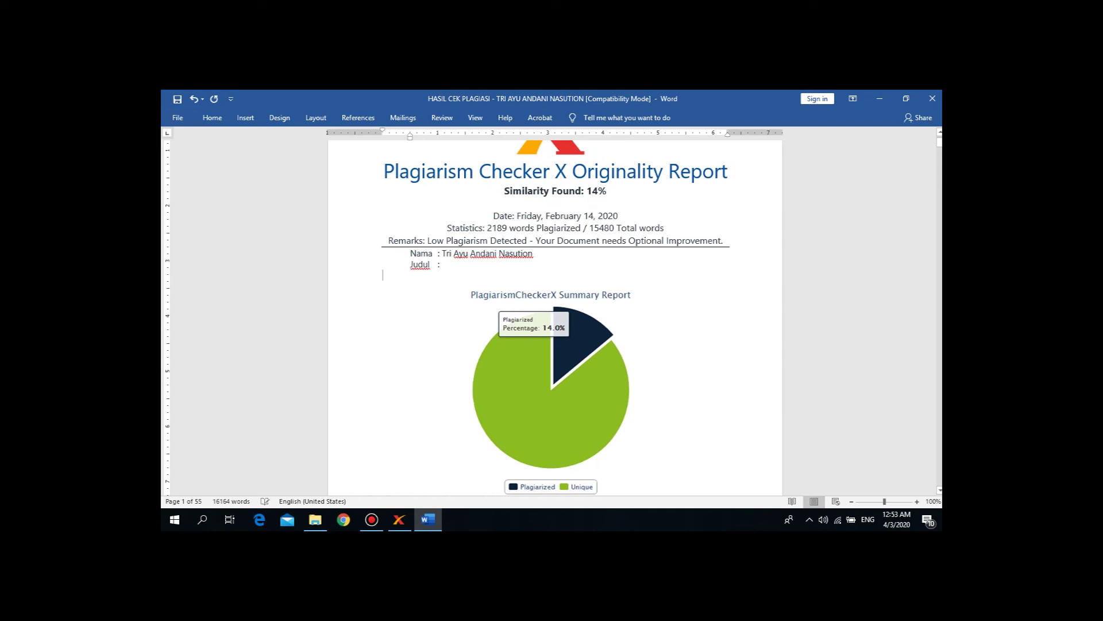
pyautogui.scroll(-5, 554, 316)
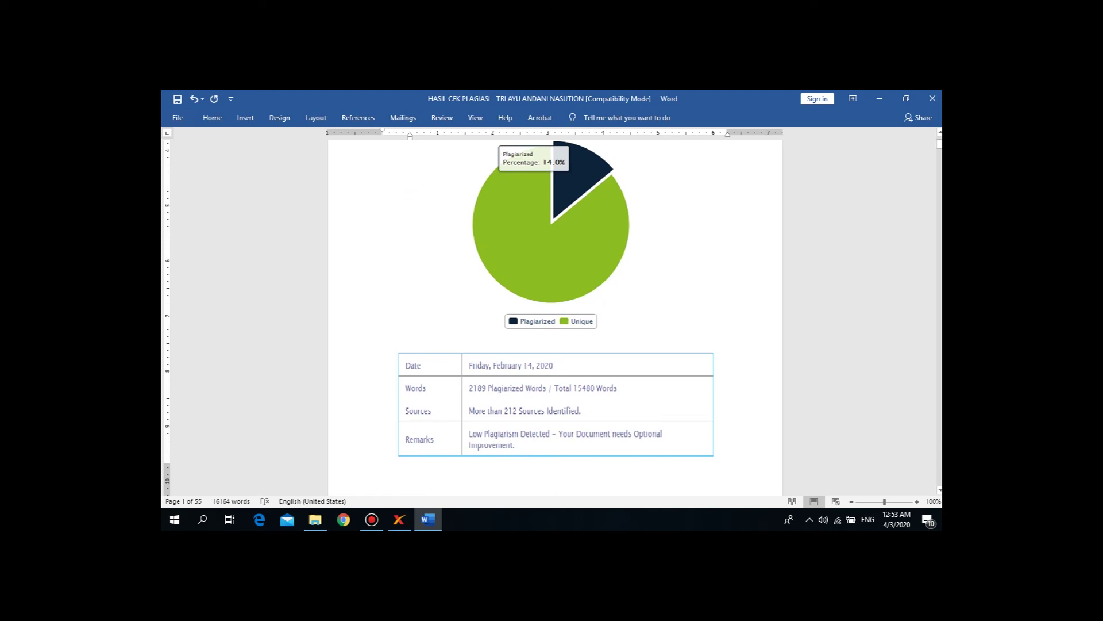
pyautogui.scroll(8, 555, 316)
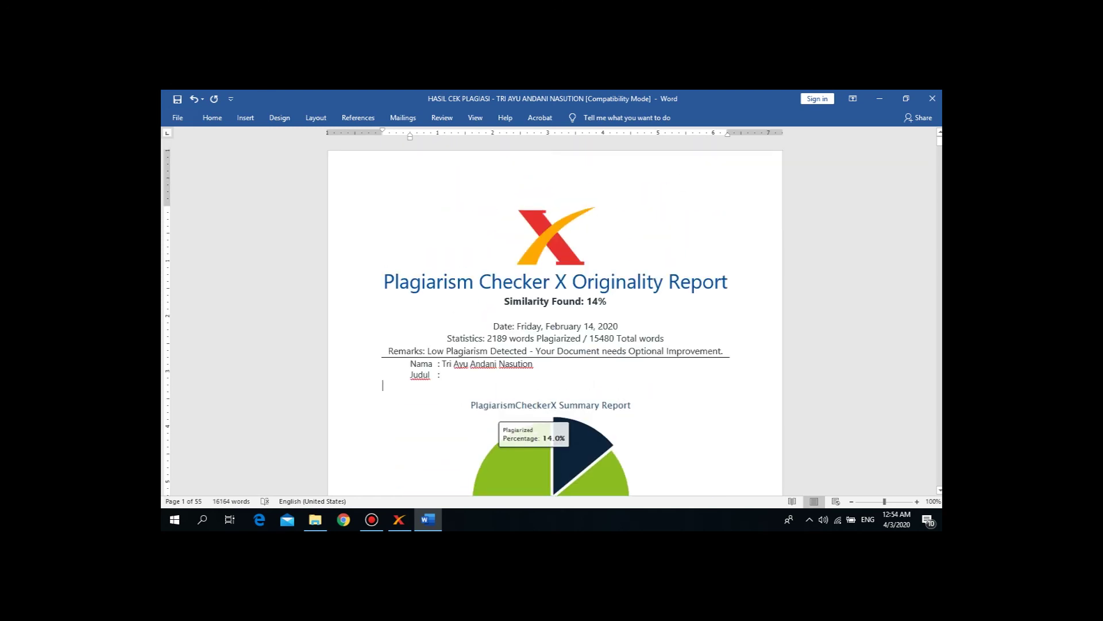
pyautogui.scroll(-5, 554, 316)
pyautogui.scroll(5, 554, 316)
pyautogui.scroll(-3, 555, 322)
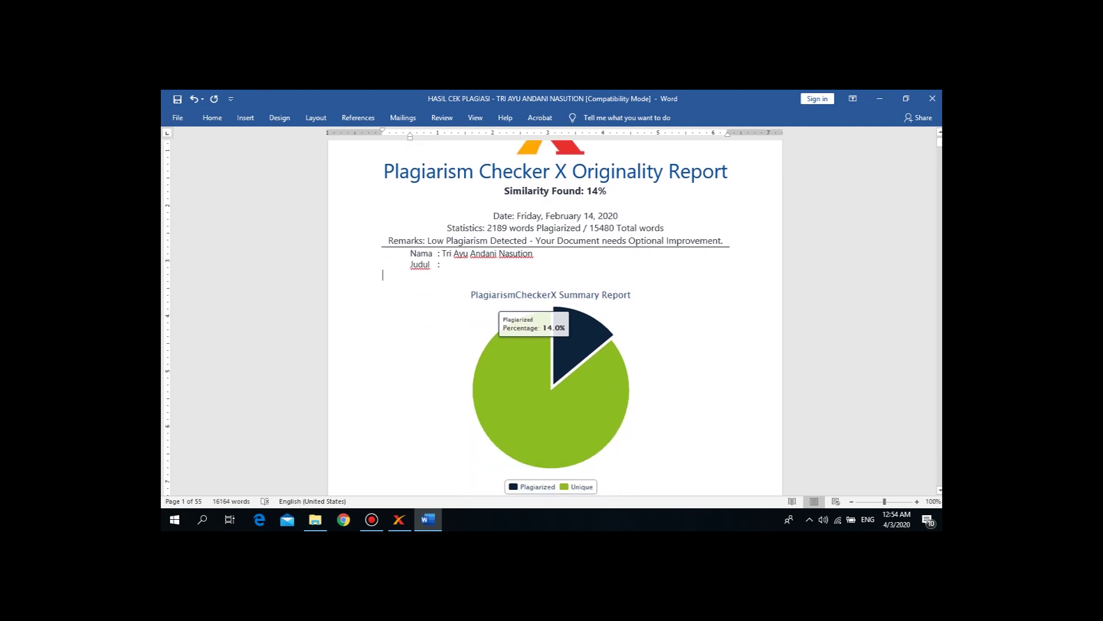
pyautogui.scroll(-5, 555, 316)
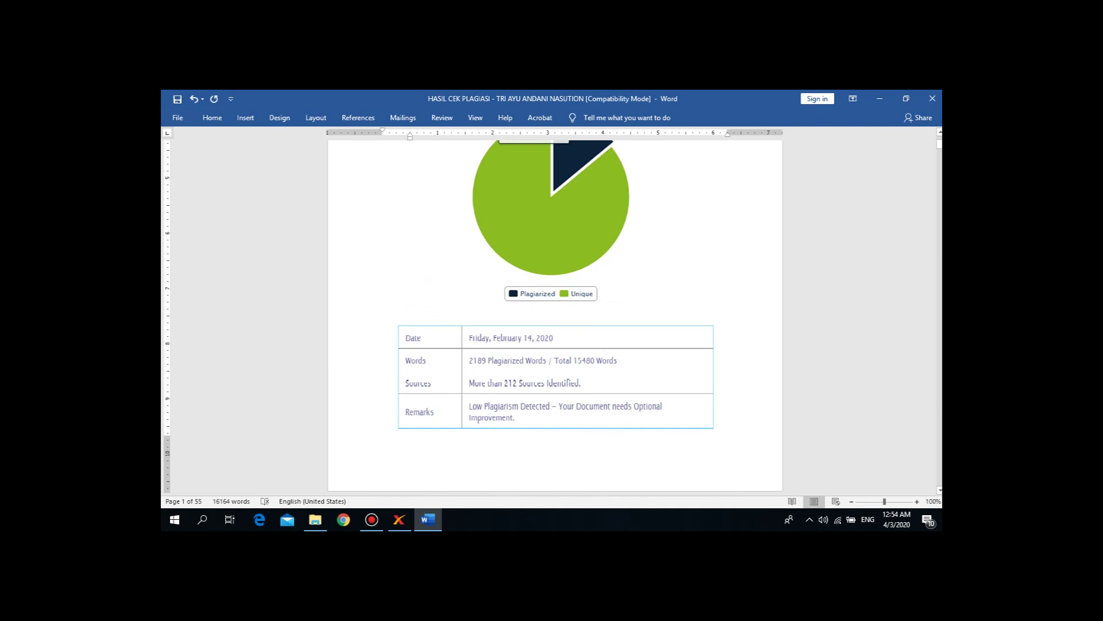
pyautogui.scroll(1, 555, 316)
# Look through the yellow-highlighted passages on the Word report's following pages and return to its first page.
pyautogui.scroll(-20, 555, 316)
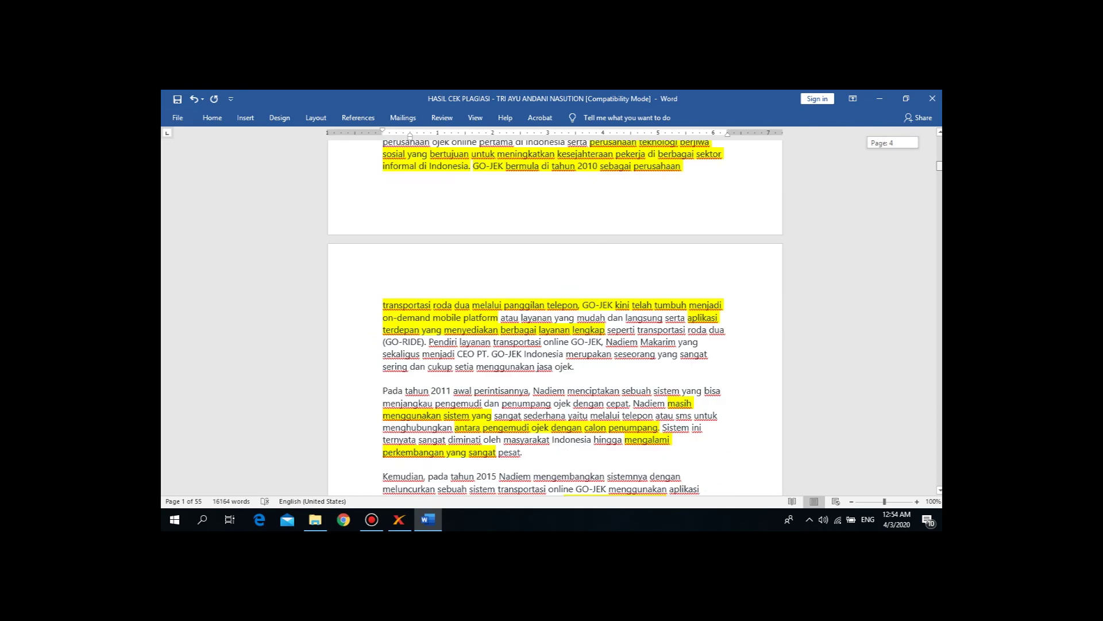
pyautogui.scroll(-15, 555, 316)
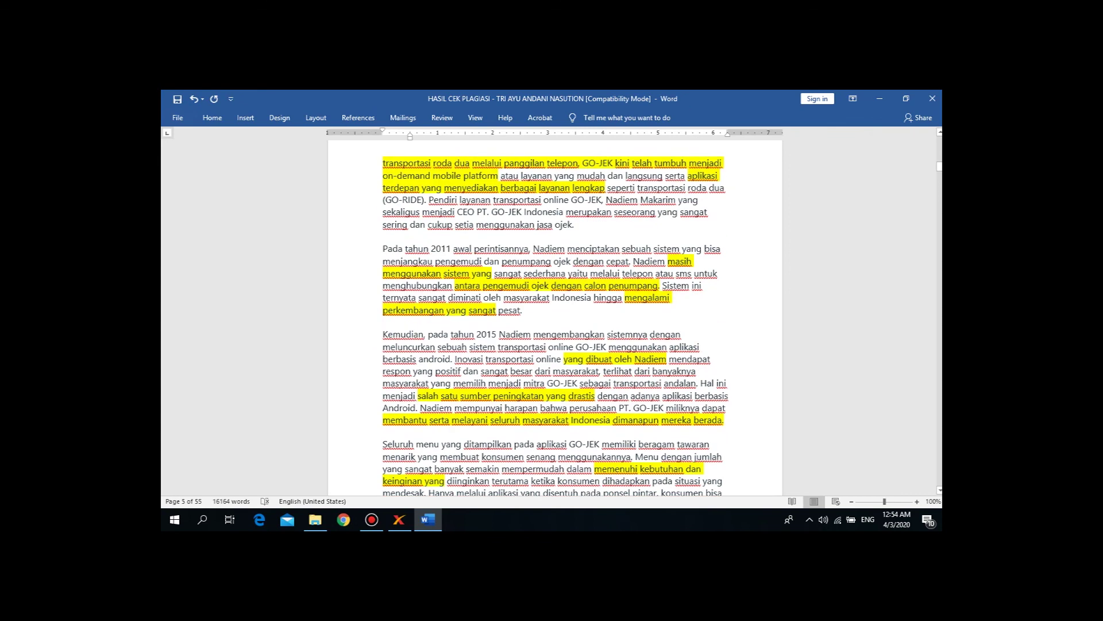
pyautogui.scroll(10, 555, 316)
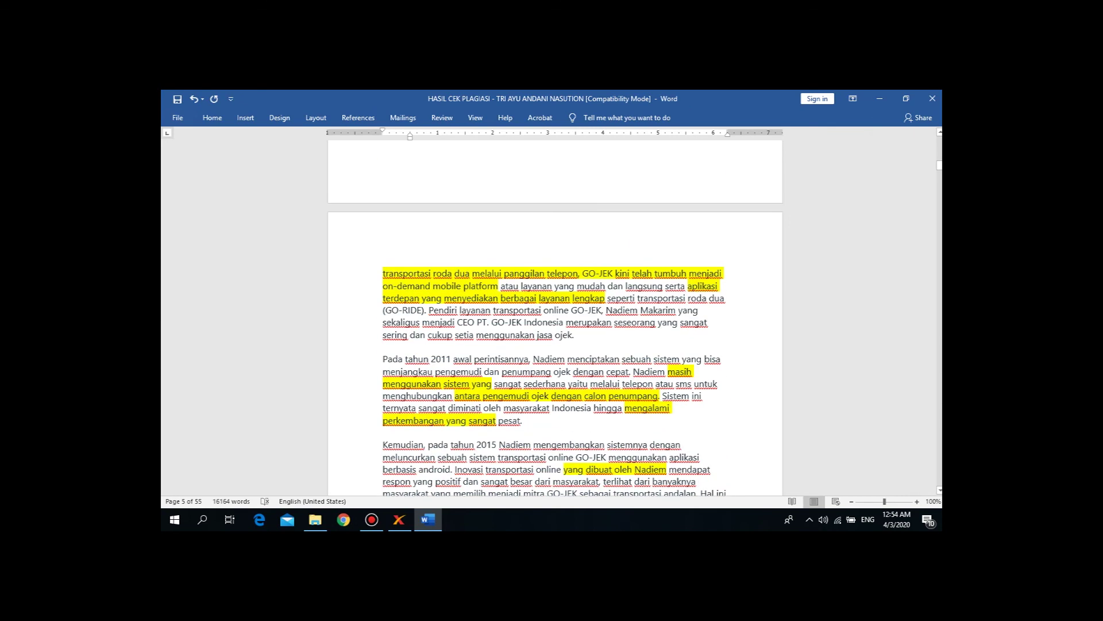
pyautogui.scroll(7, 554, 316)
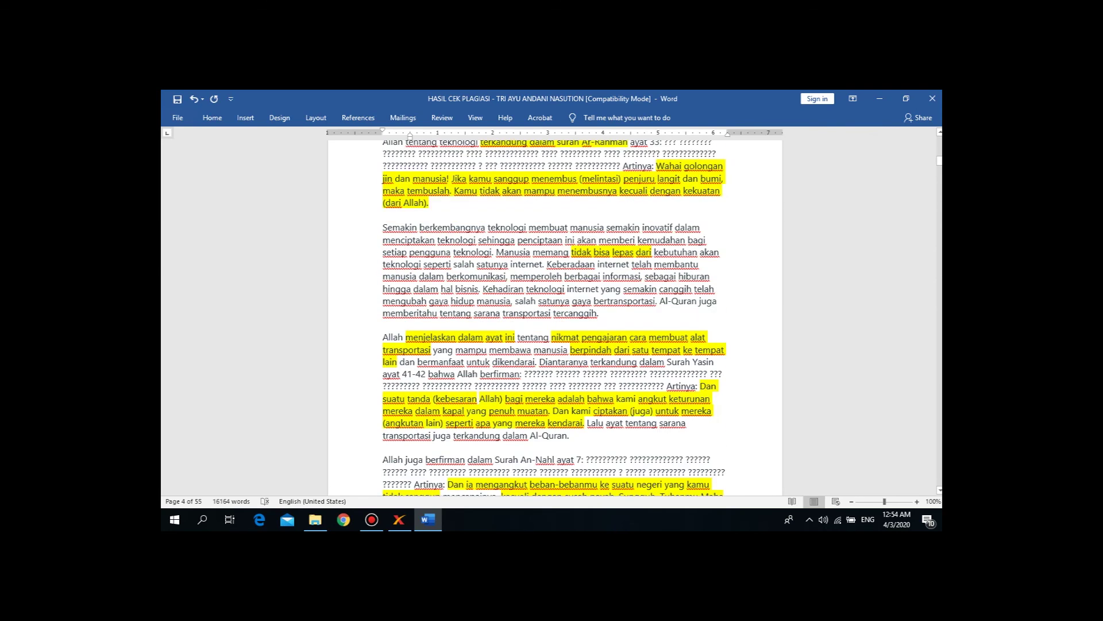
pyautogui.moveTo(939, 161); pyautogui.dragTo(940, 138)
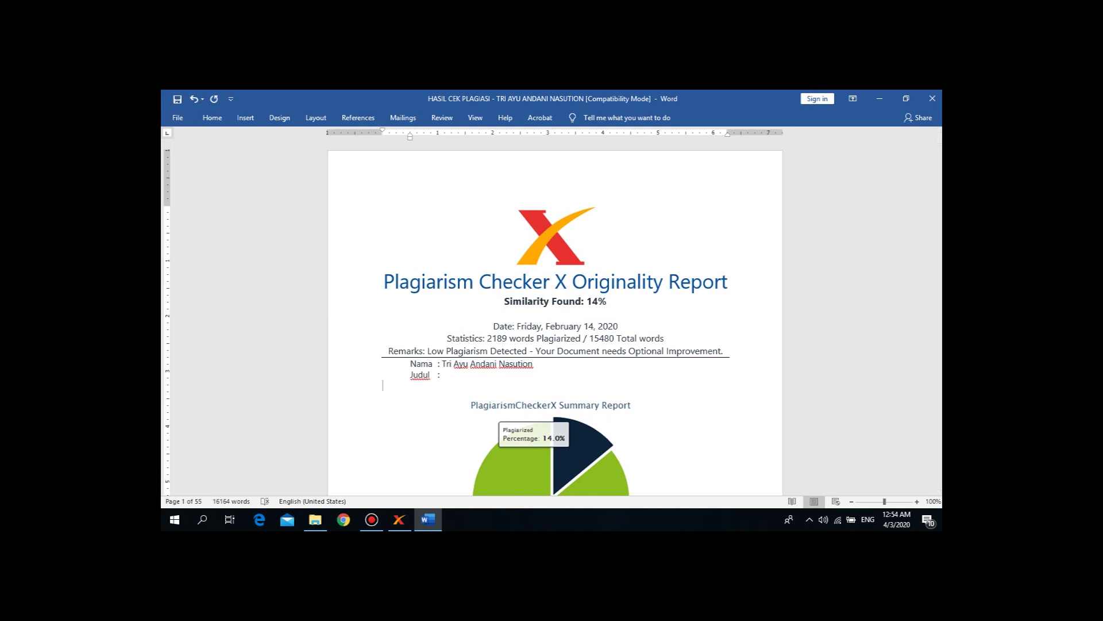
# Review the Word report's details table and opening pages once more, ending at the title.
pyautogui.scroll(-5, 554, 316)
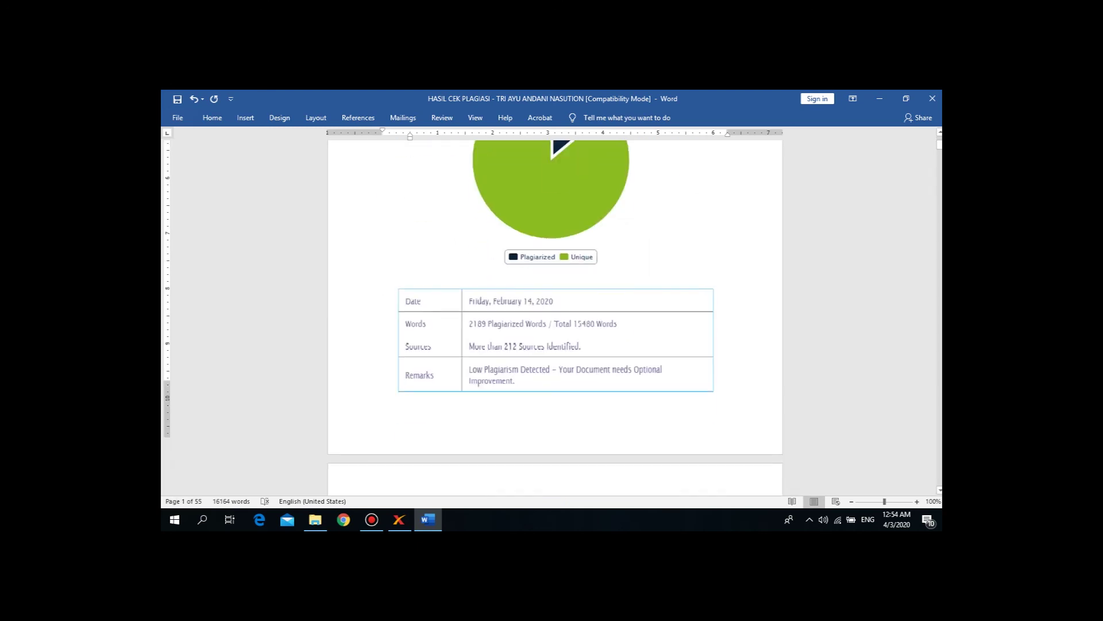
pyautogui.scroll(-9, 554, 316)
pyautogui.scroll(2, 555, 316)
pyautogui.scroll(12, 555, 316)
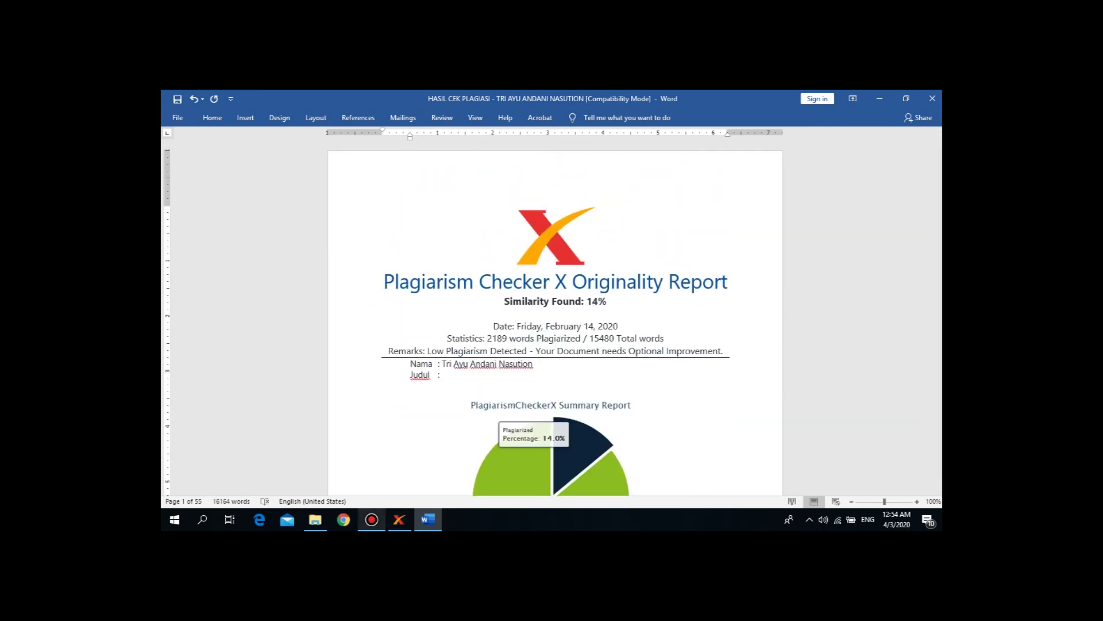
# Switch back to Plagiarism Checker X and view the summary report's pie chart.
pyautogui.click(400, 520)
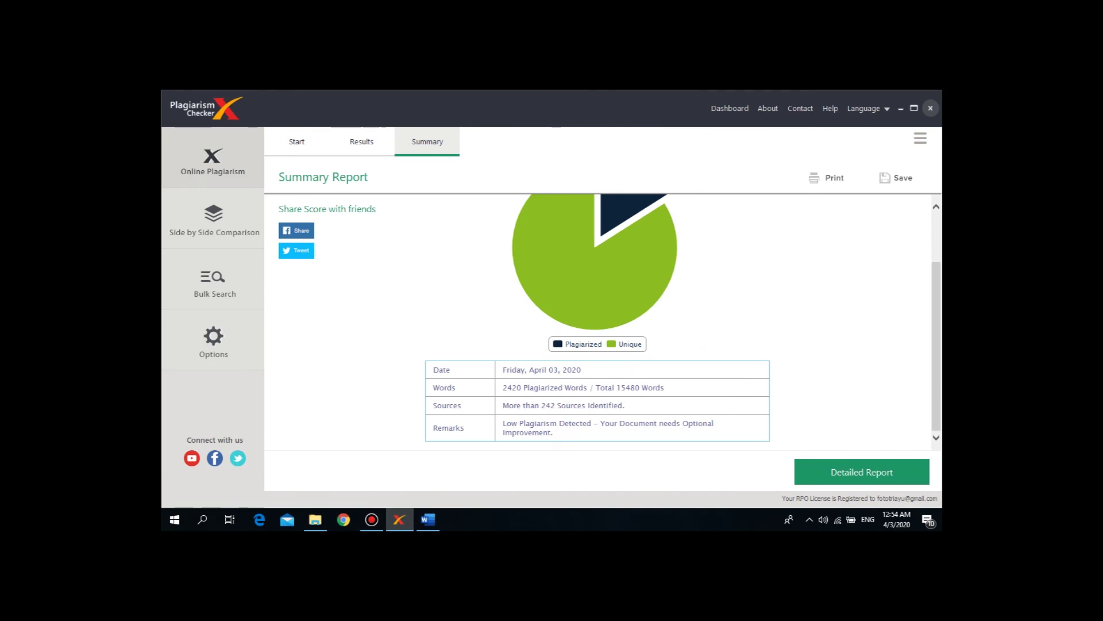
pyautogui.scroll(2, 597, 322)
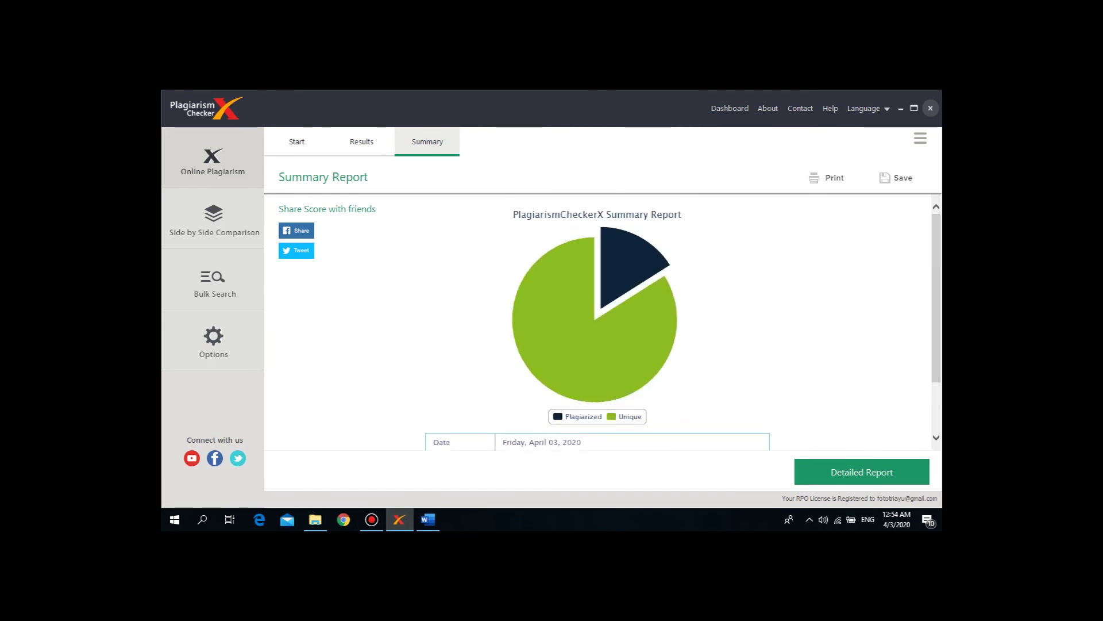
pyautogui.moveTo(562, 248)
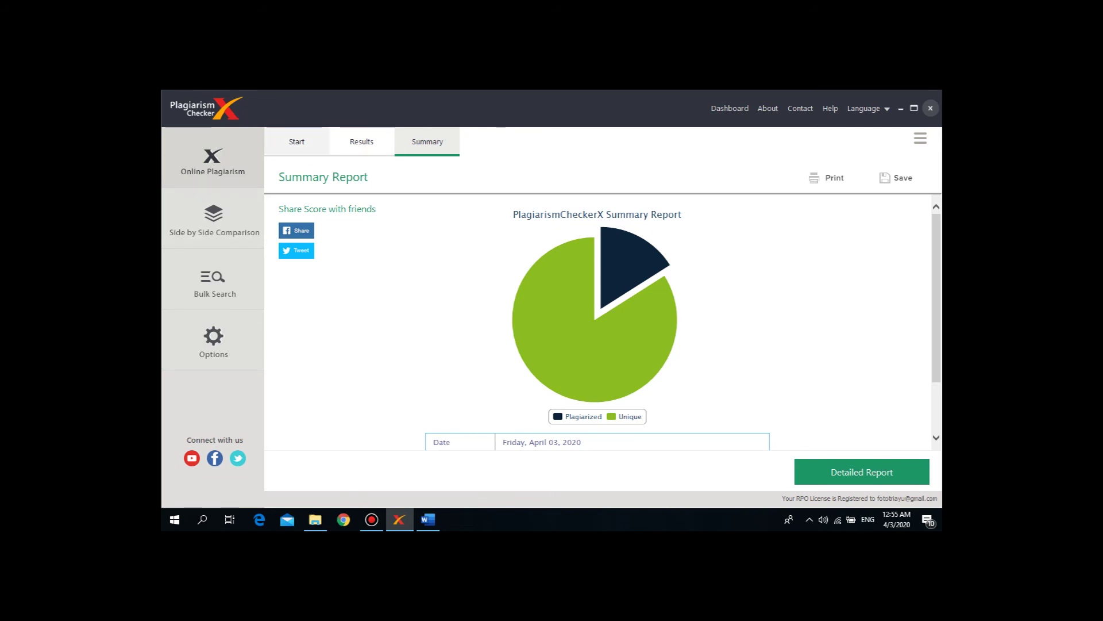
# Revisit the loaded thesis content and the detected results, ending on the method selection page.
pyautogui.click(297, 142)
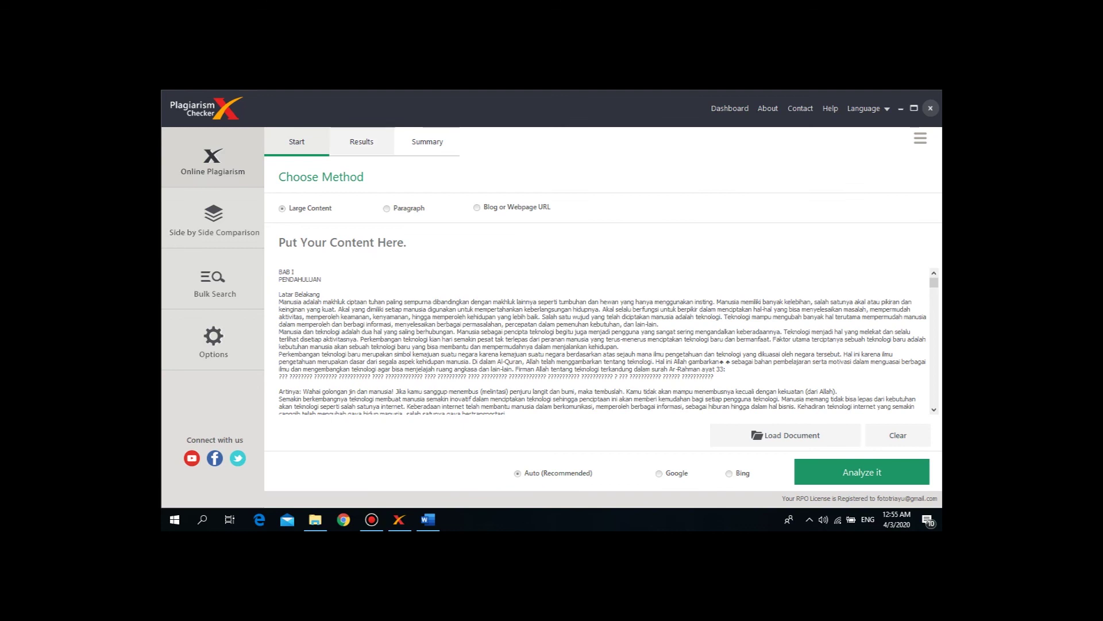
pyautogui.click(362, 141)
pyautogui.click(297, 141)
pyautogui.click(361, 141)
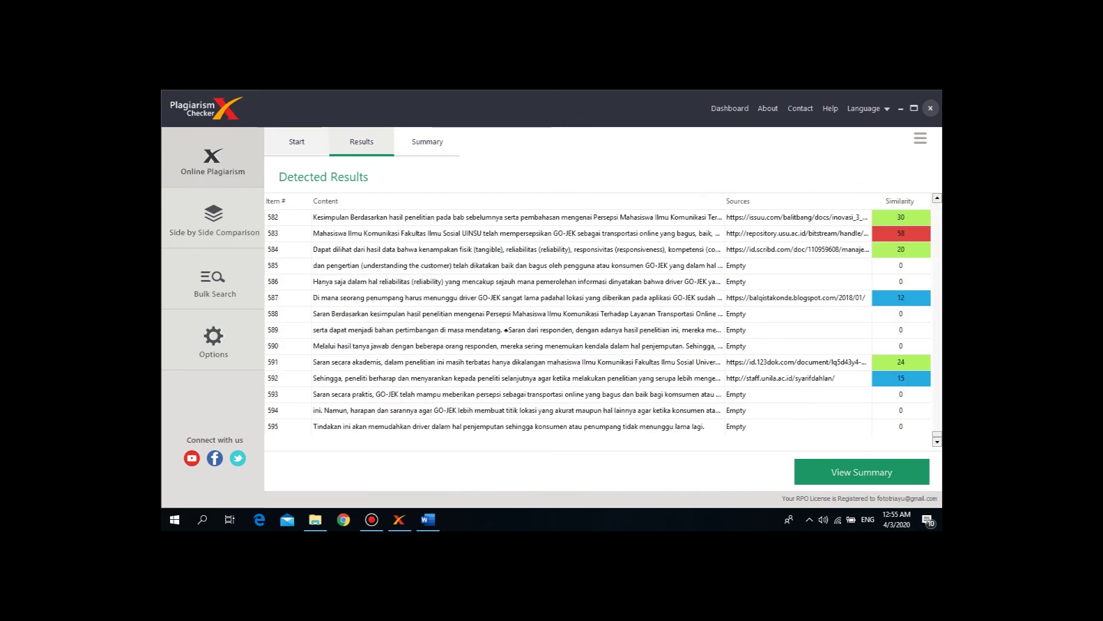
pyautogui.click(297, 142)
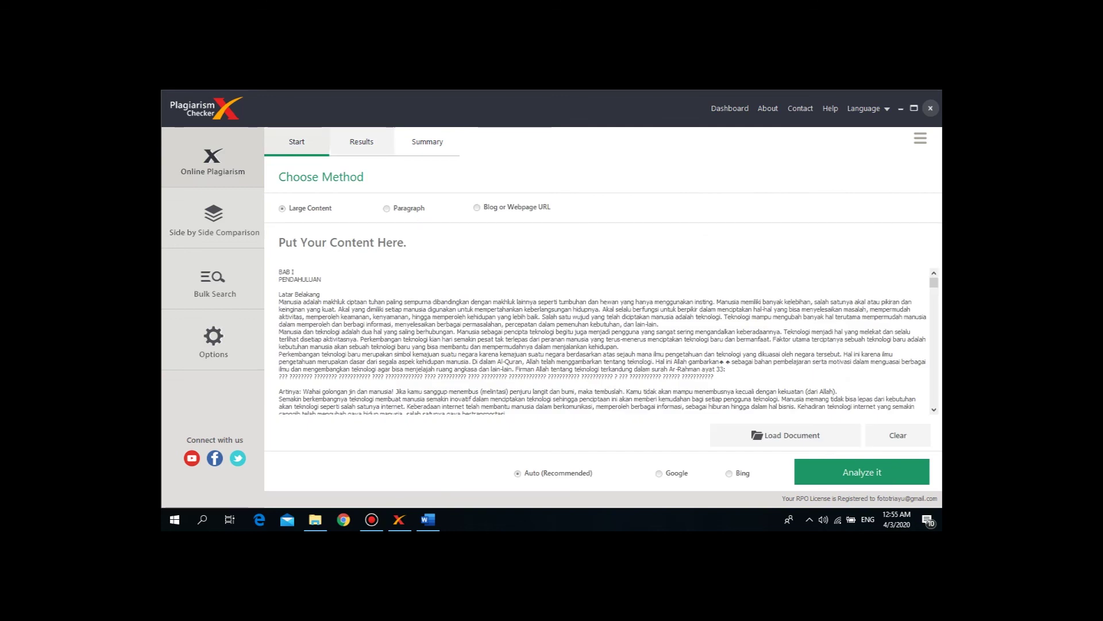